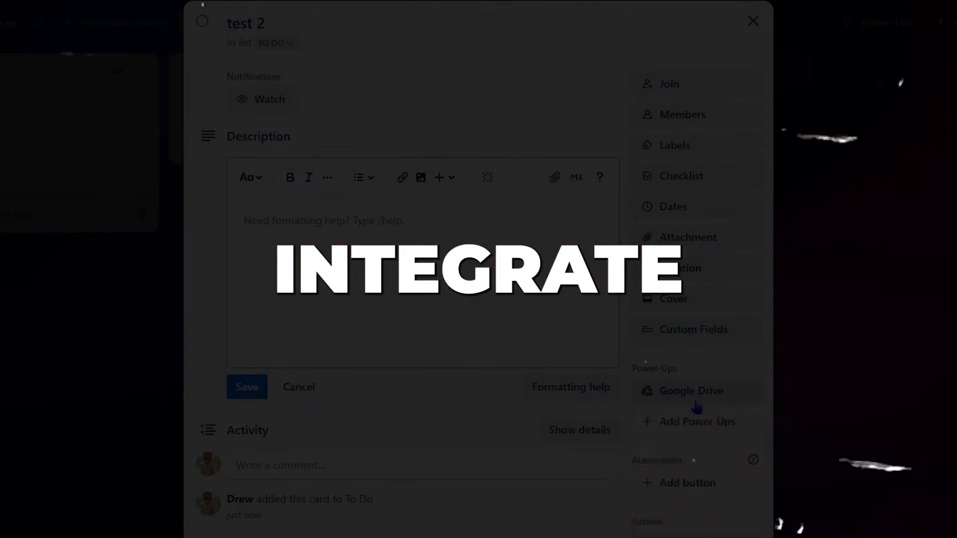
- Open the My Ideas board's Power-Ups directory from the board menu
left_click(691, 390)
left_click(684, 493)
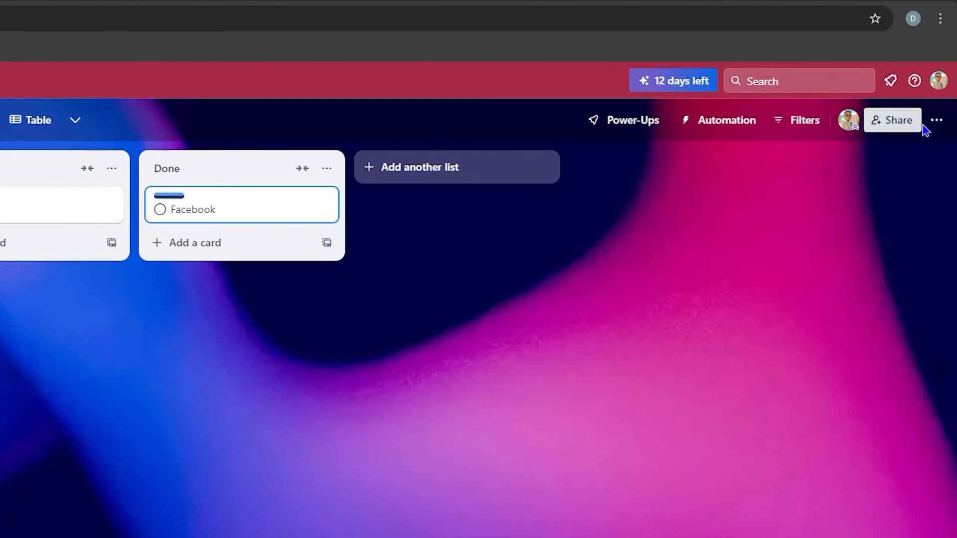
left_click(939, 122)
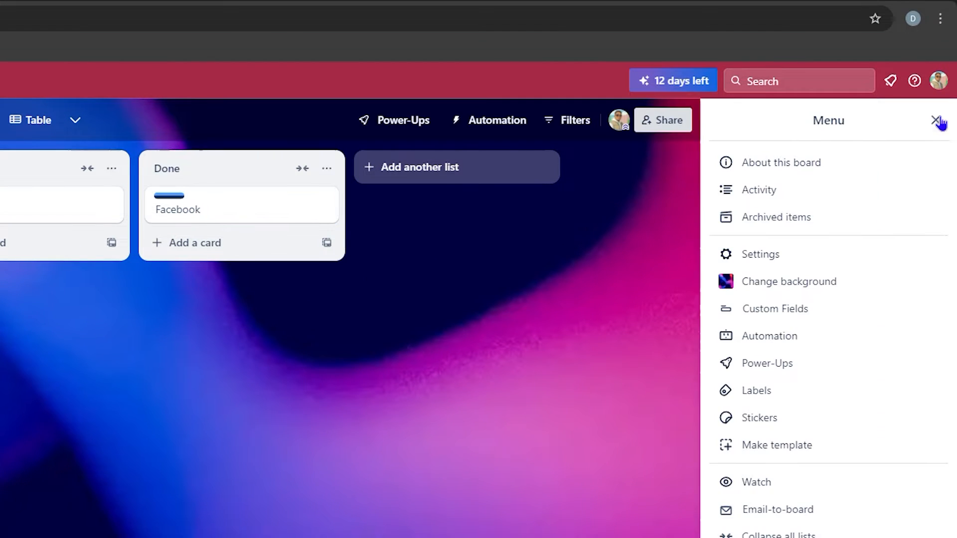
left_click(786, 364)
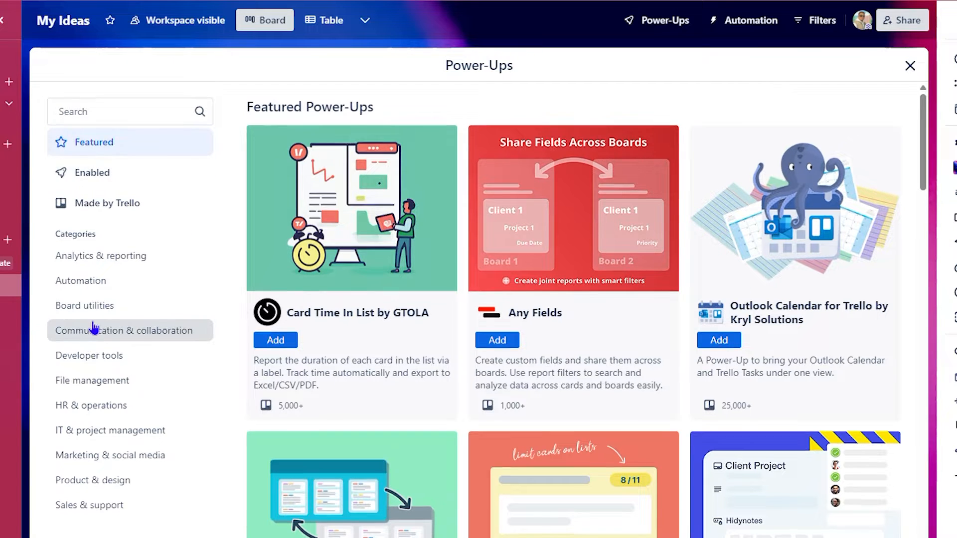
scroll(84, 376, "down", 2)
scroll(144, 376, "up", 2)
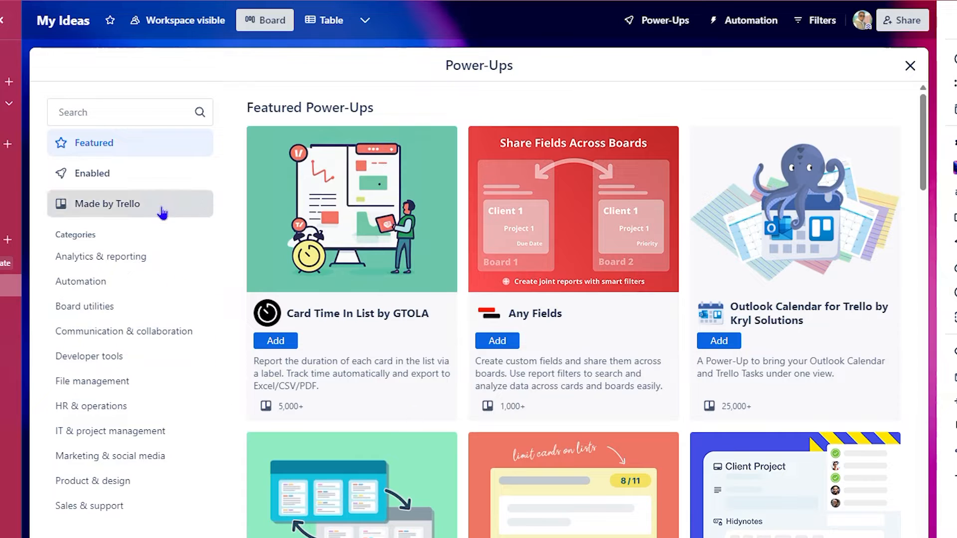
- Check the Enabled Power-Ups, then browse Featured down to Essential Power-Ups like Google Drive
left_click(123, 178)
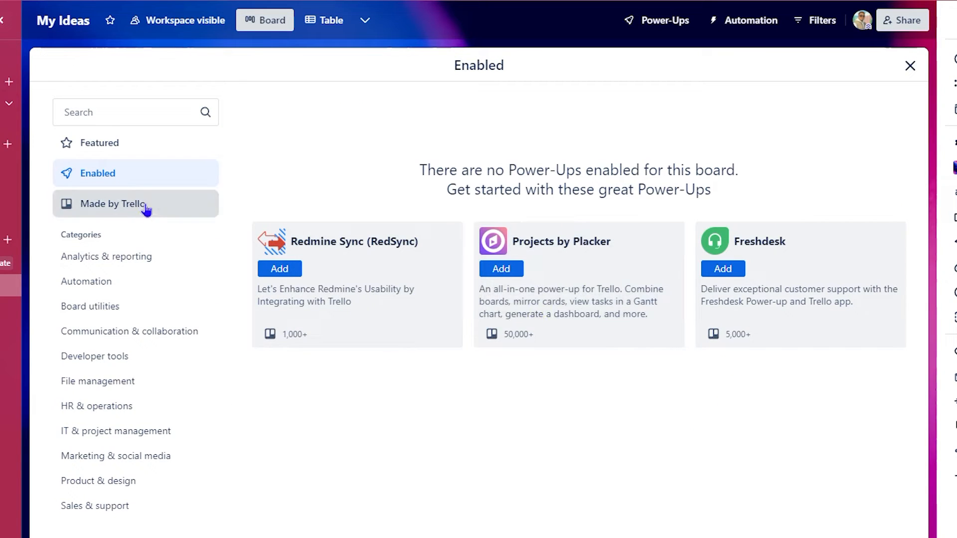
left_click(118, 140)
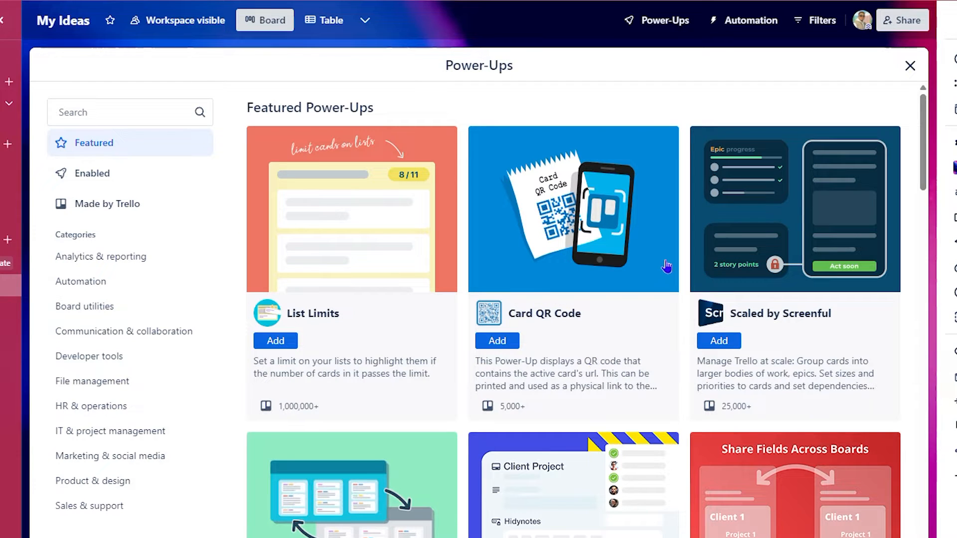
scroll(669, 267, "down", 3)
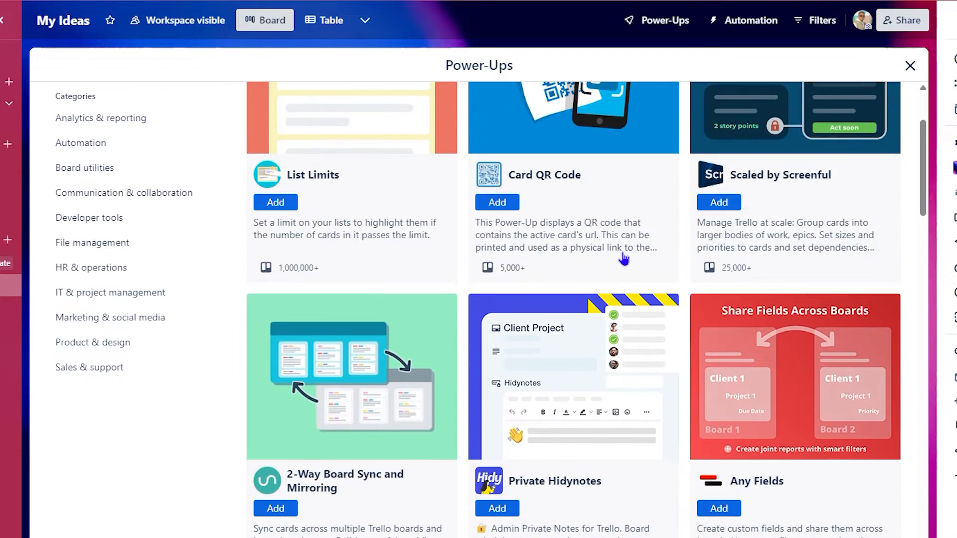
scroll(748, 264, "down", 3)
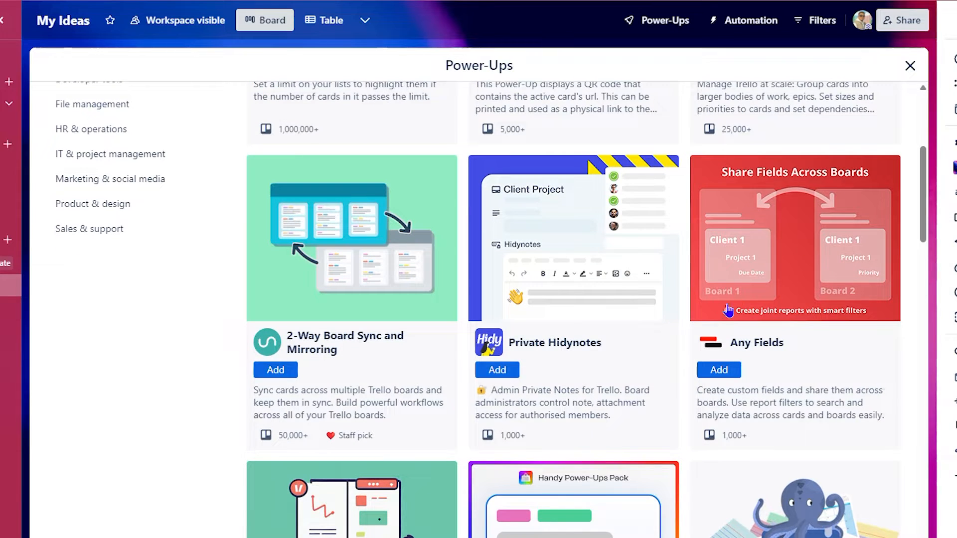
scroll(675, 246, "down", 6)
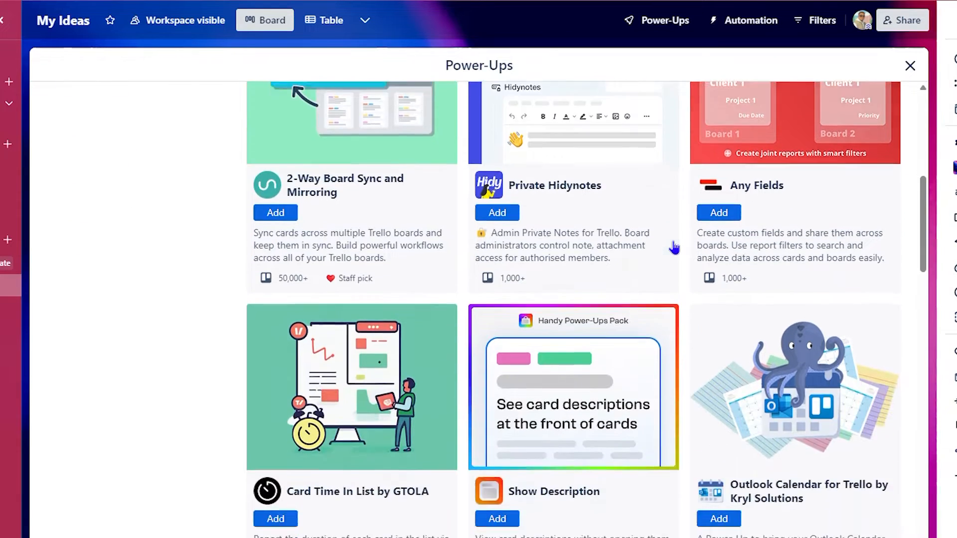
scroll(674, 245, "down", 9)
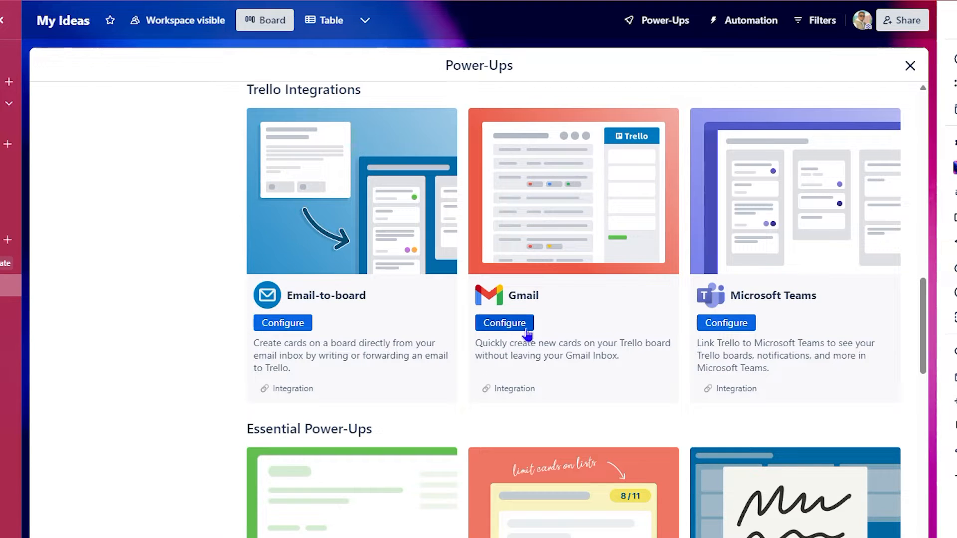
scroll(692, 307, "down", 1)
scroll(685, 299, "down", 4)
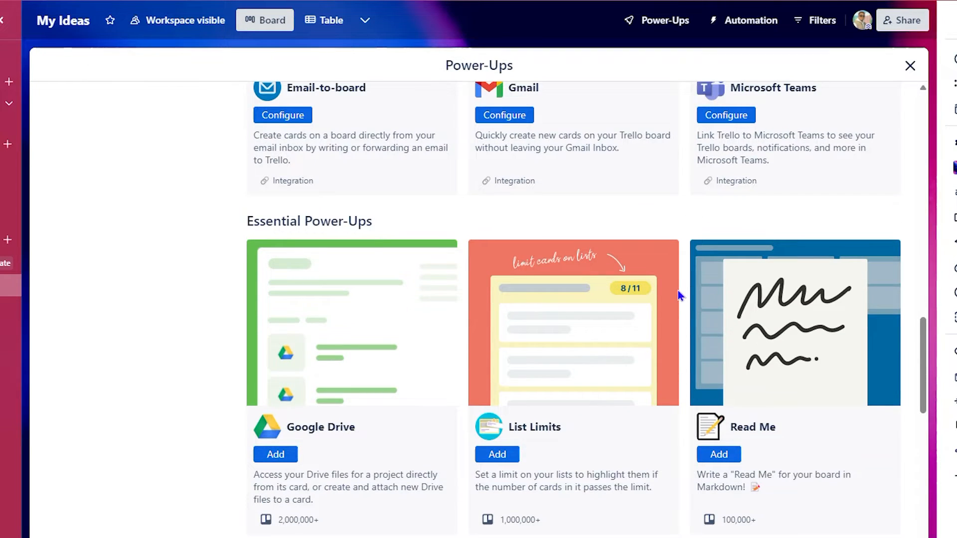
scroll(698, 296, "down", 3)
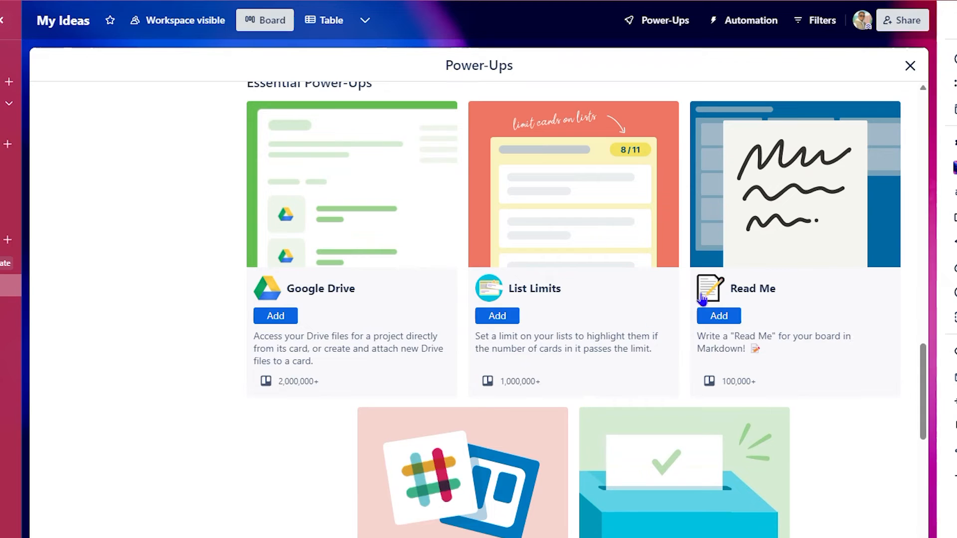
- Add the Google Drive Power-Up and begin linking a Google Drive account from its settings
left_click(275, 319)
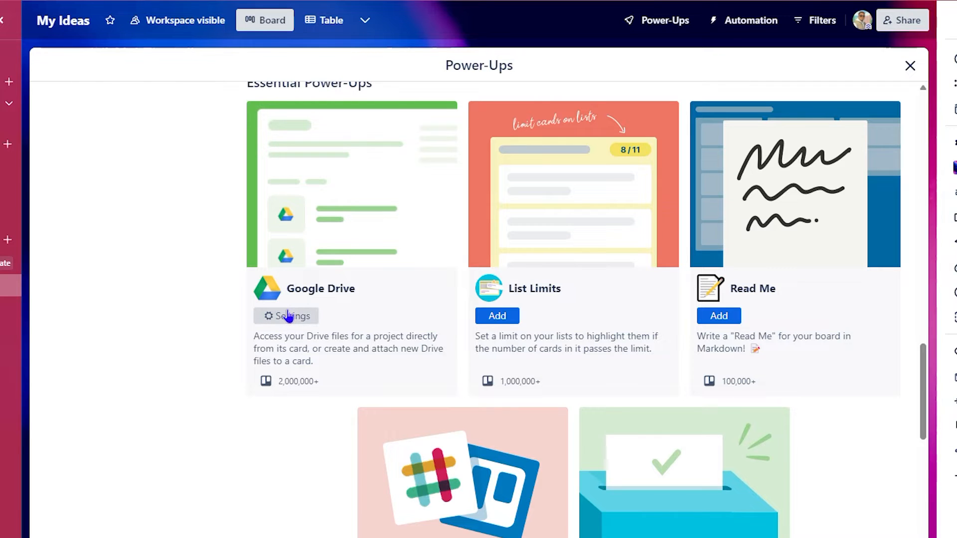
left_click(280, 318)
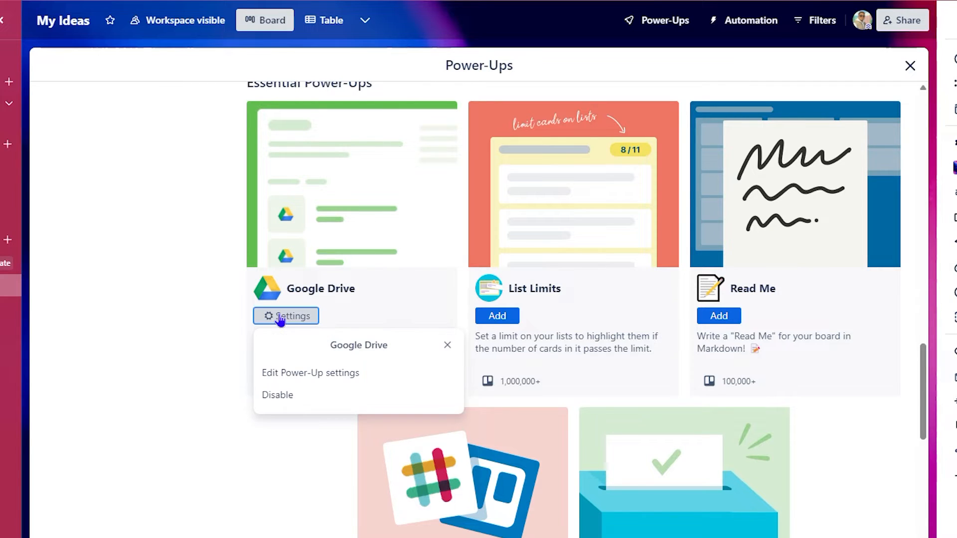
left_click(314, 379)
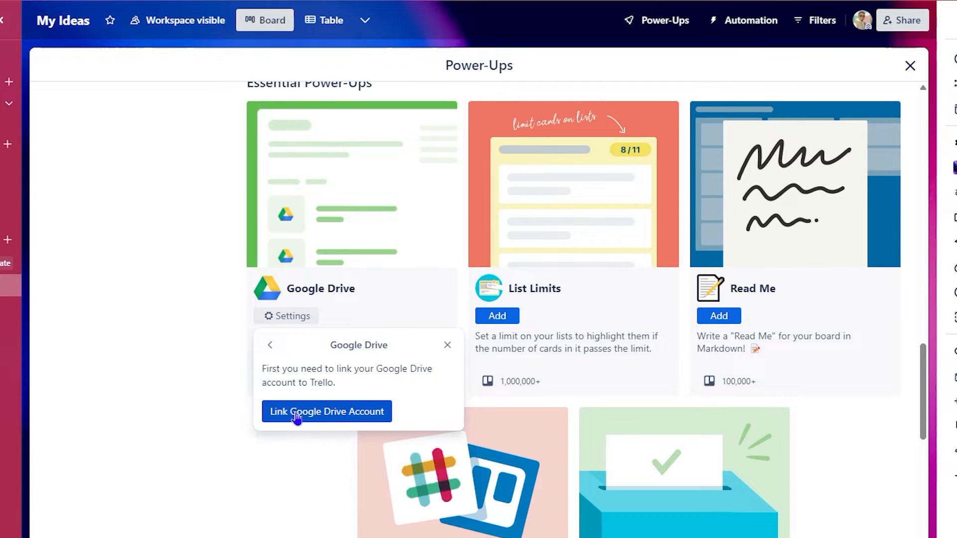
left_click(296, 412)
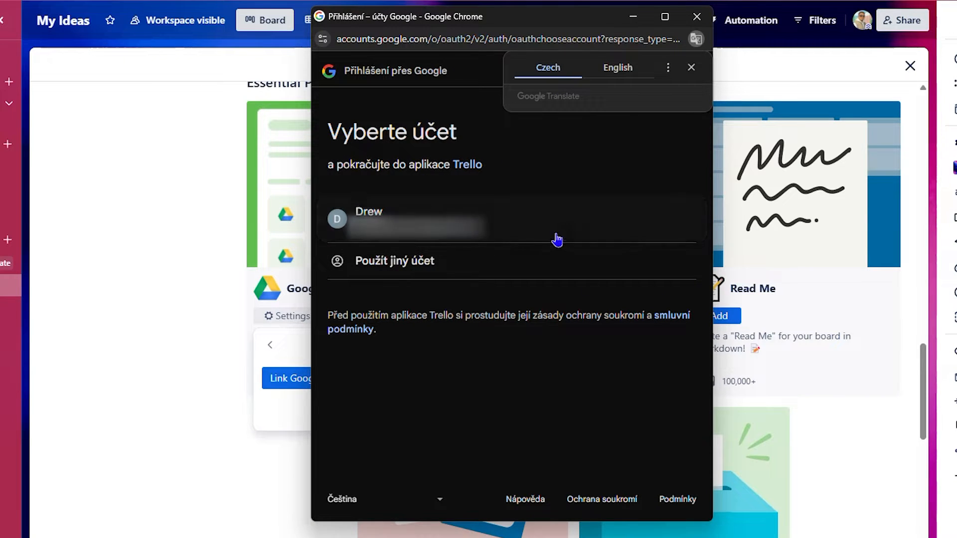
- Sign in with the Google account and grant Trello permission to access Google Drive files
left_click(498, 235)
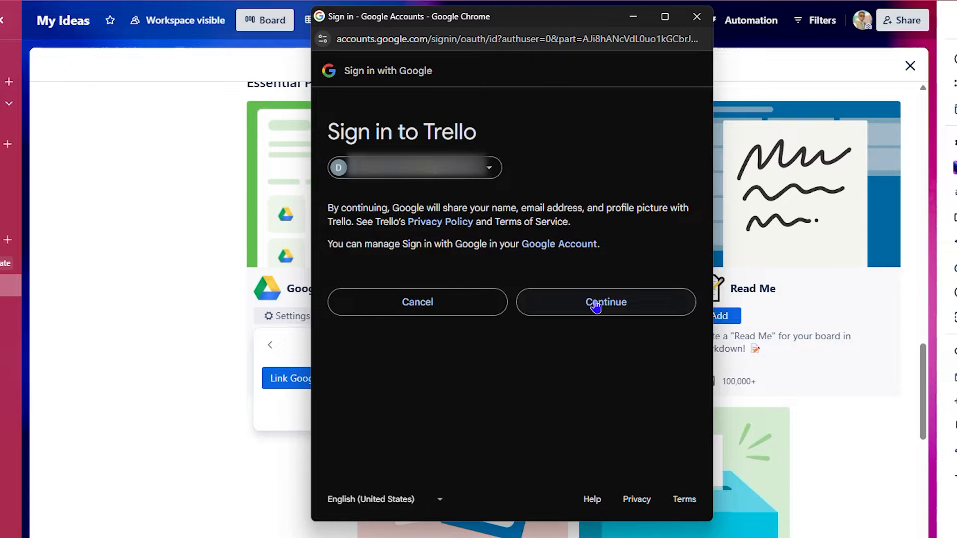
left_click(596, 304)
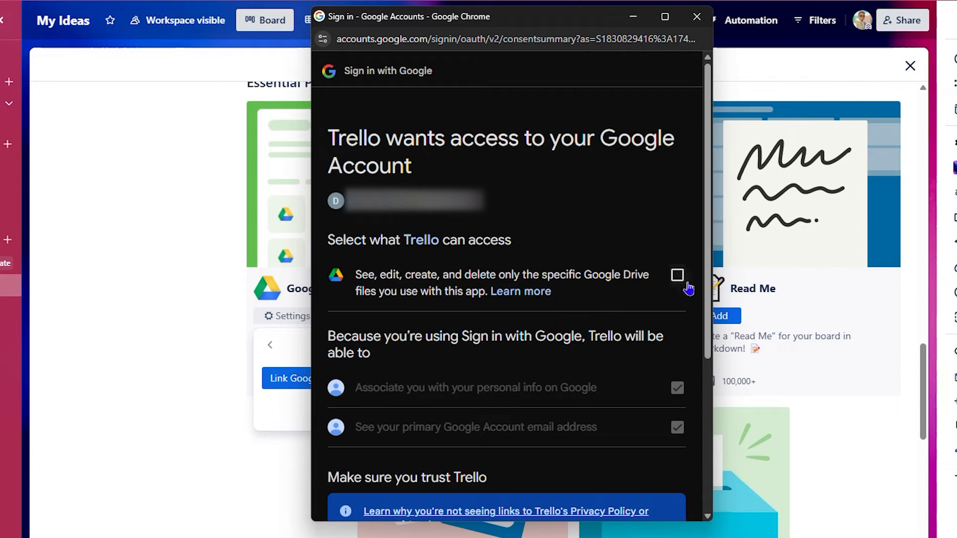
scroll(666, 305, "down", 5)
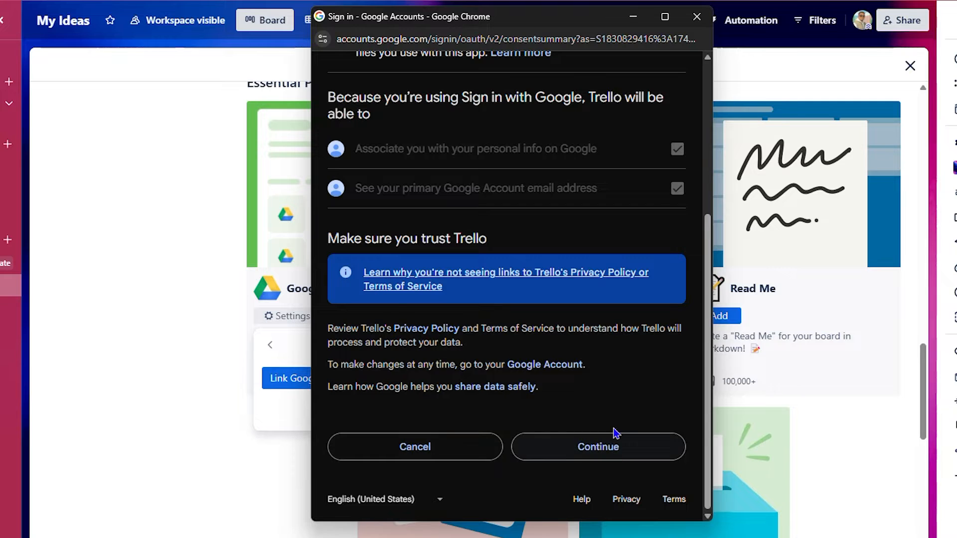
scroll(617, 429, "up", 5)
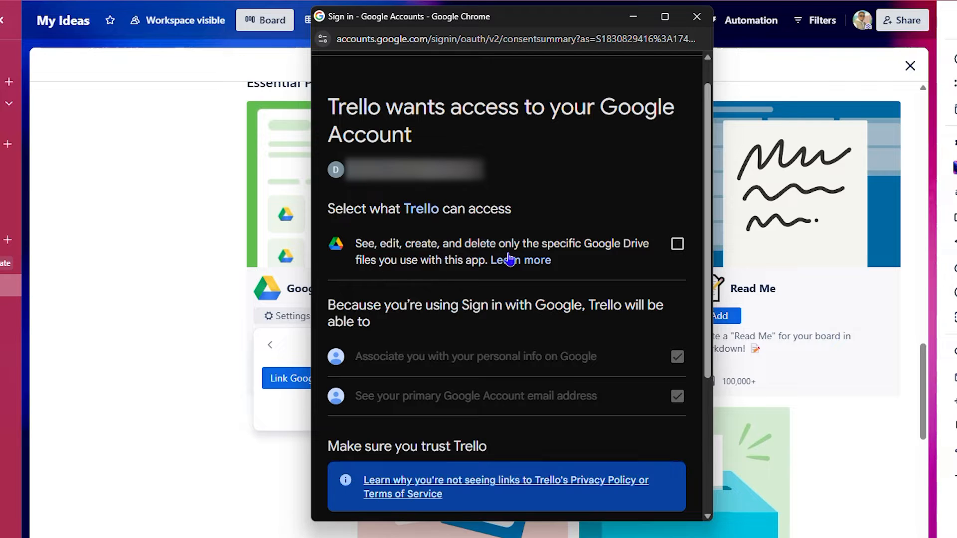
left_click(677, 244)
scroll(623, 448, "down", 4)
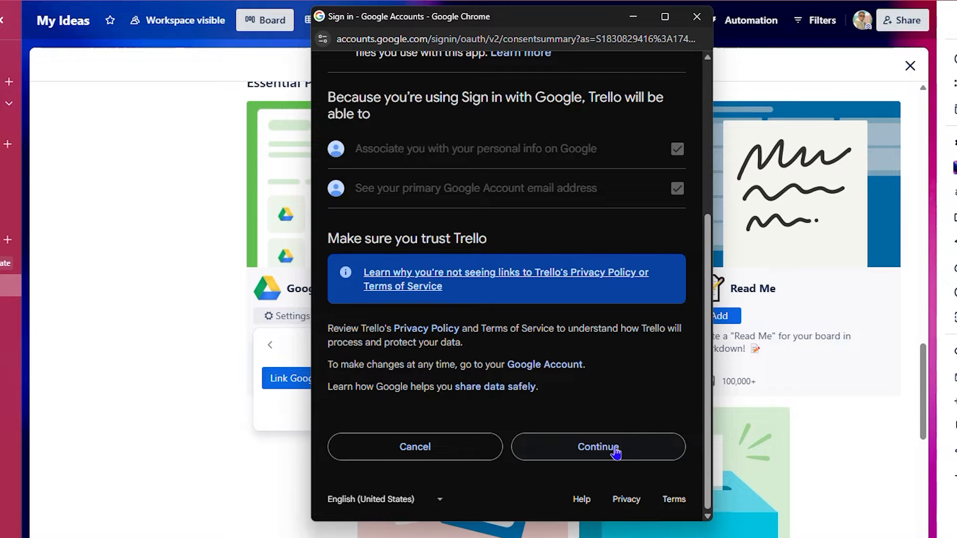
left_click(616, 452)
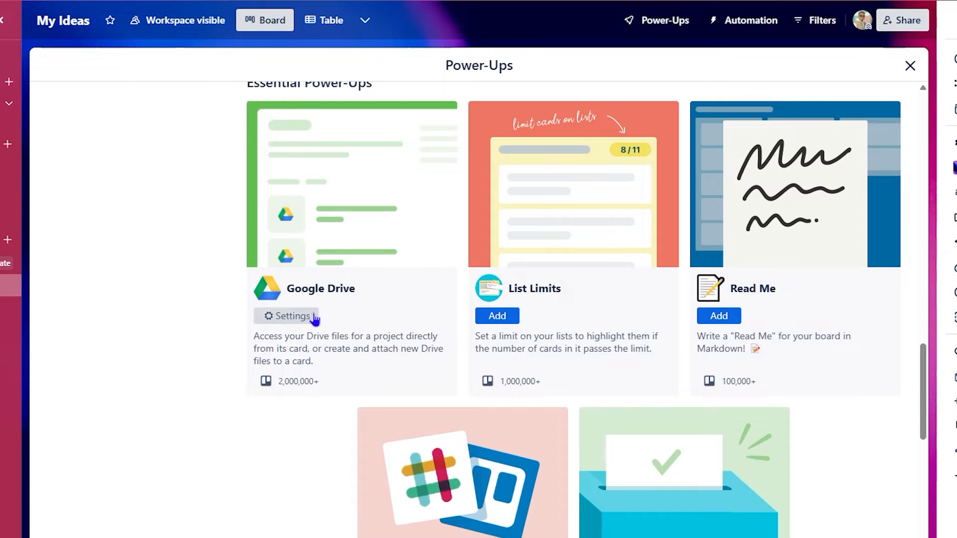
- Confirm Google Drive is listed under Enabled Power-Ups, then close the directory back to the board
scroll(286, 355, "up", 20)
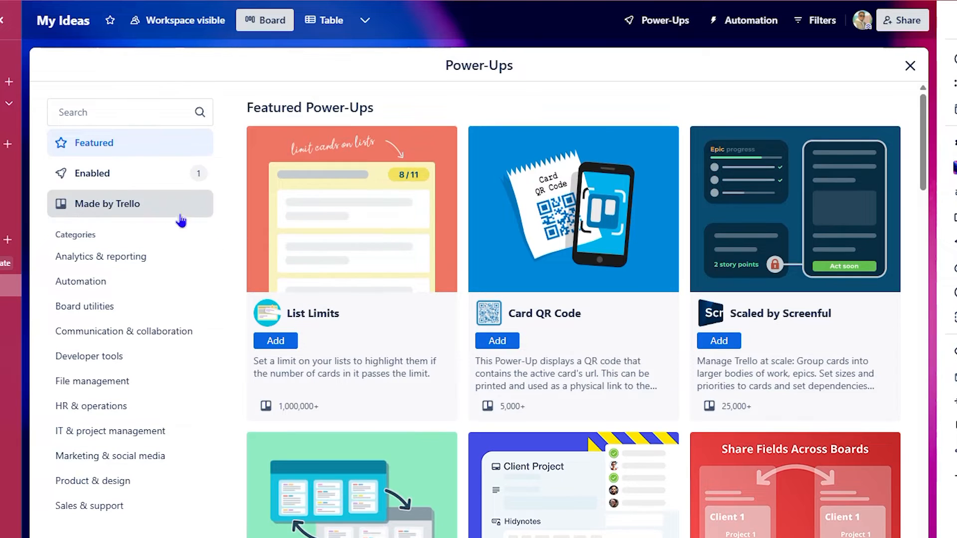
left_click(90, 176)
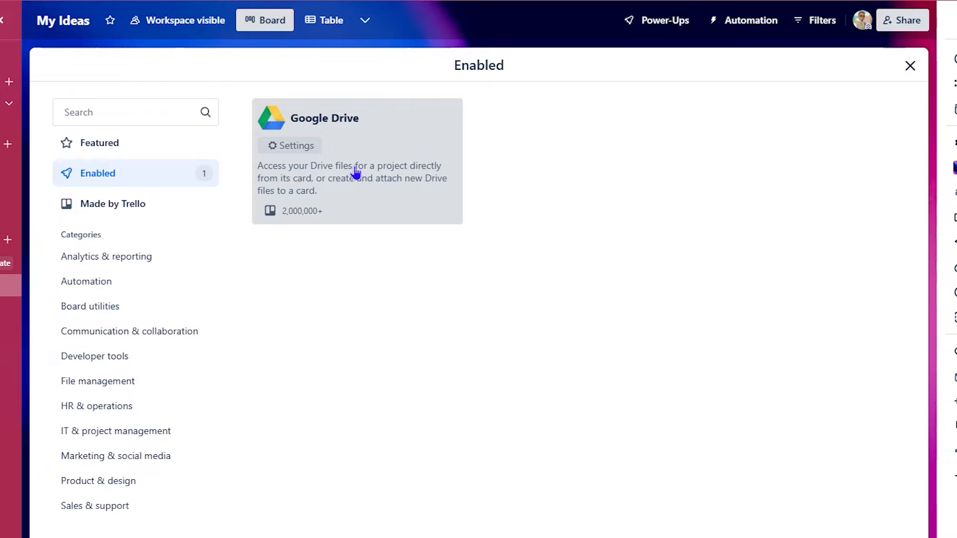
left_click(289, 146)
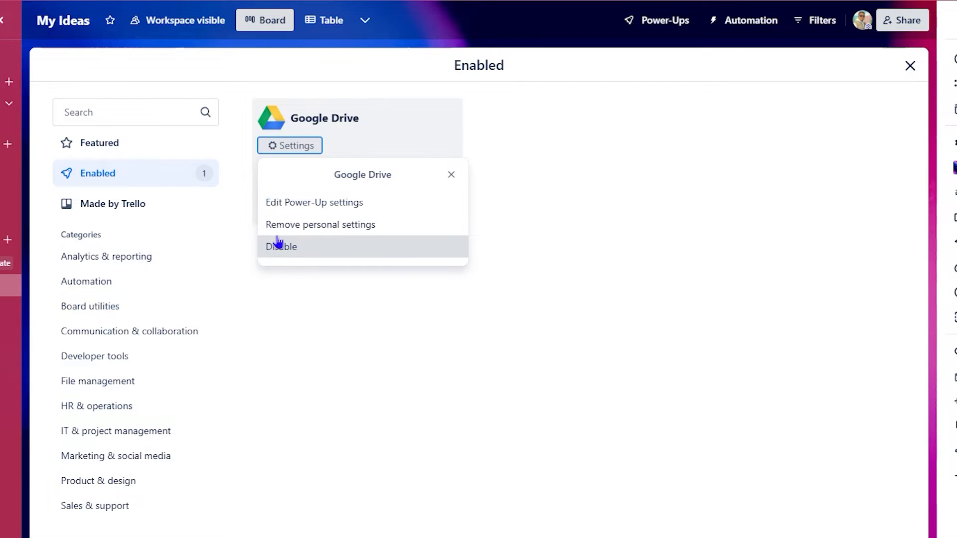
left_click(556, 184)
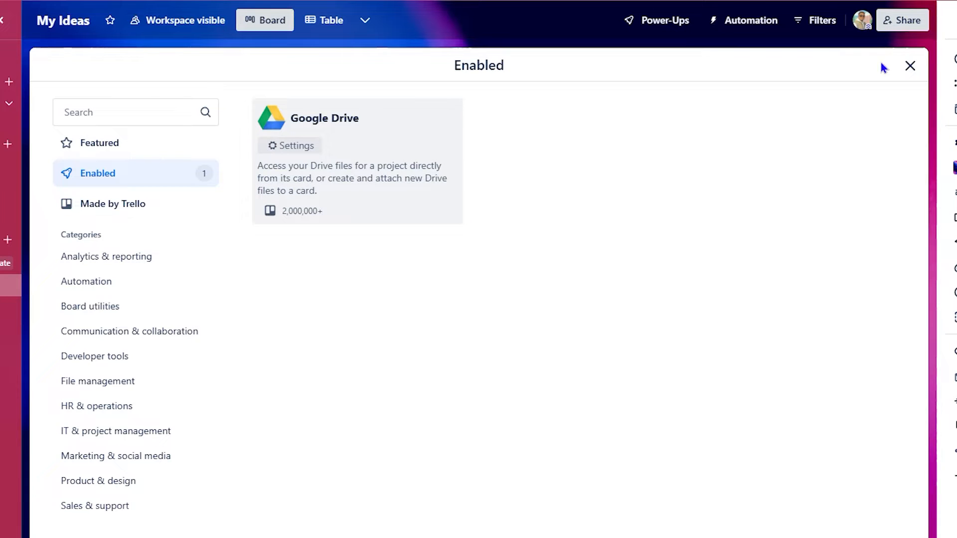
left_click(909, 66)
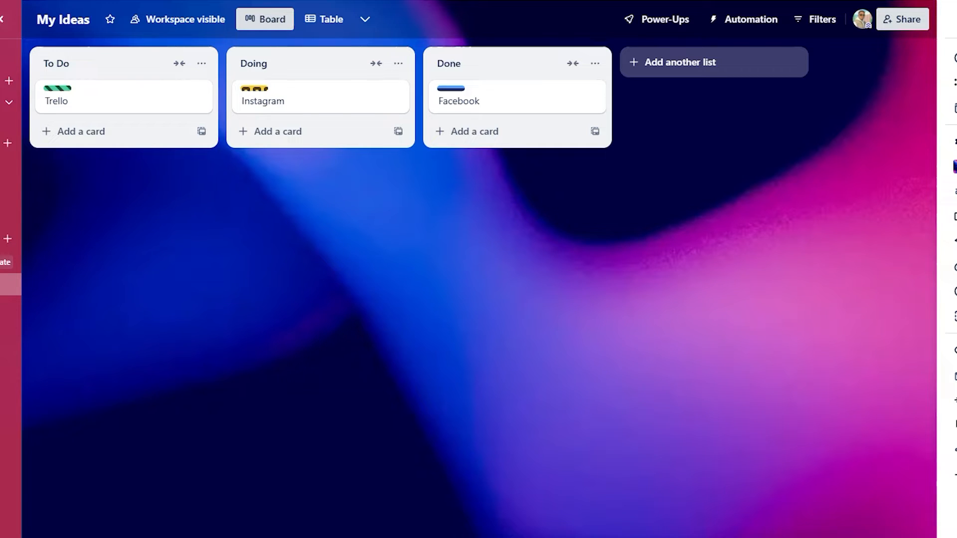
- Move the test card from Doing into the To Do list
left_click(956, 19)
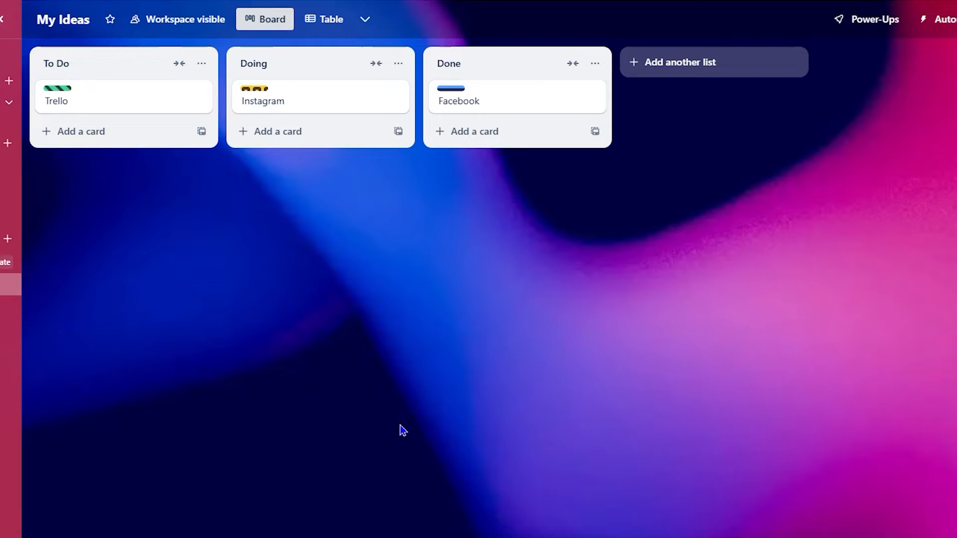
left_click(880, 23)
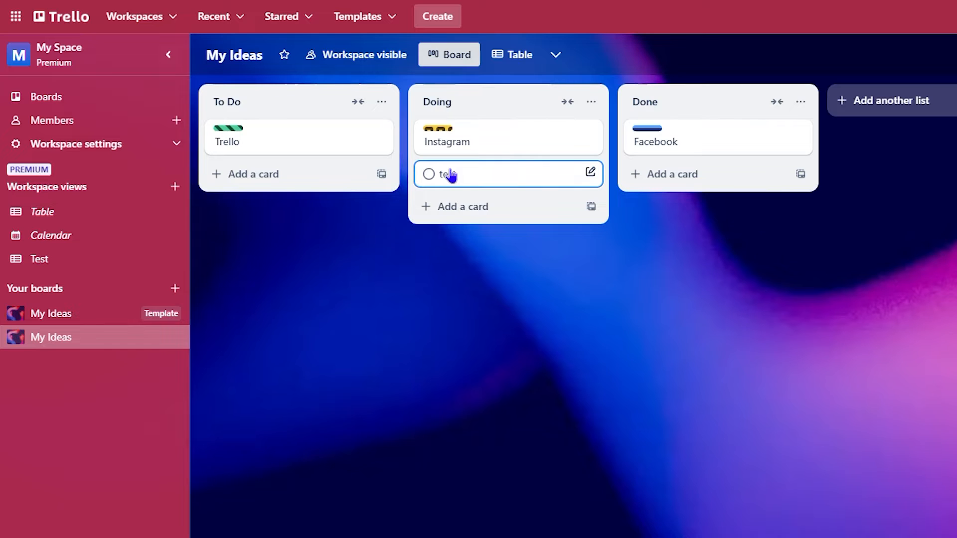
left_click_drag(483, 180, 294, 181)
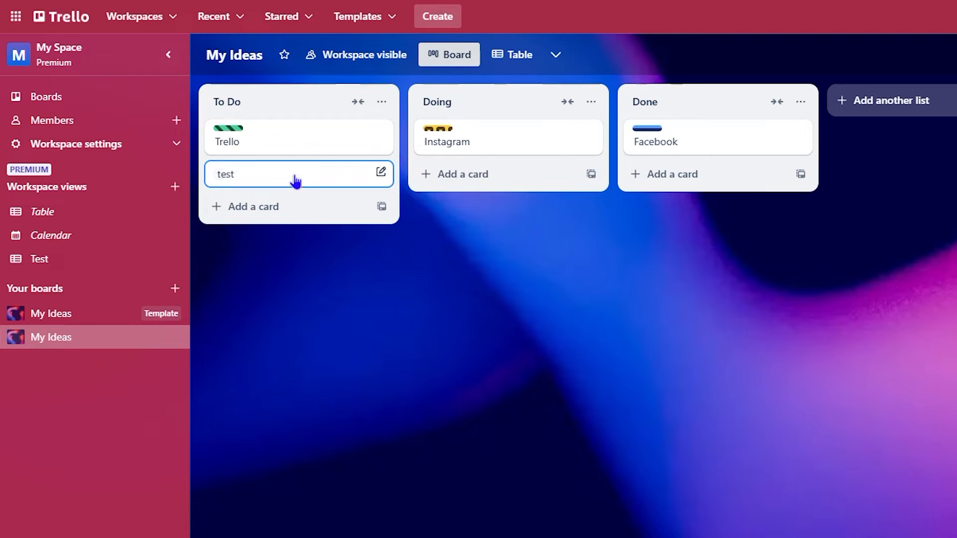
- Add a 'test 2' card to To Do and open its details
left_click(222, 206)
left_click(286, 216)
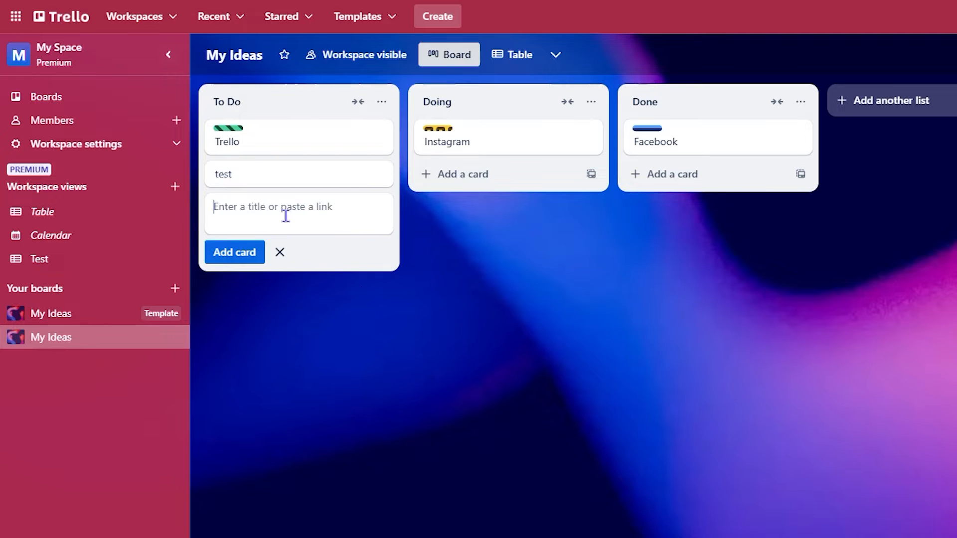
type("test 2")
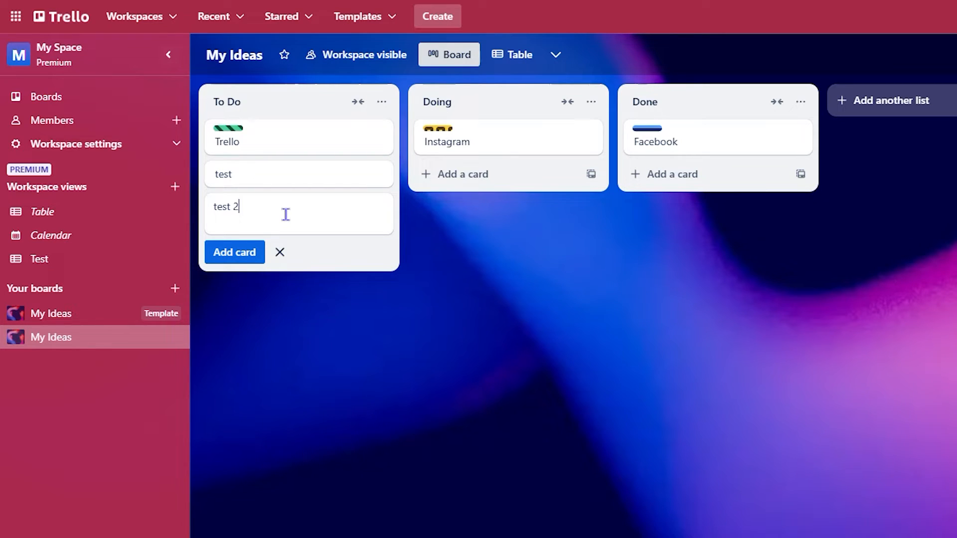
key("Return")
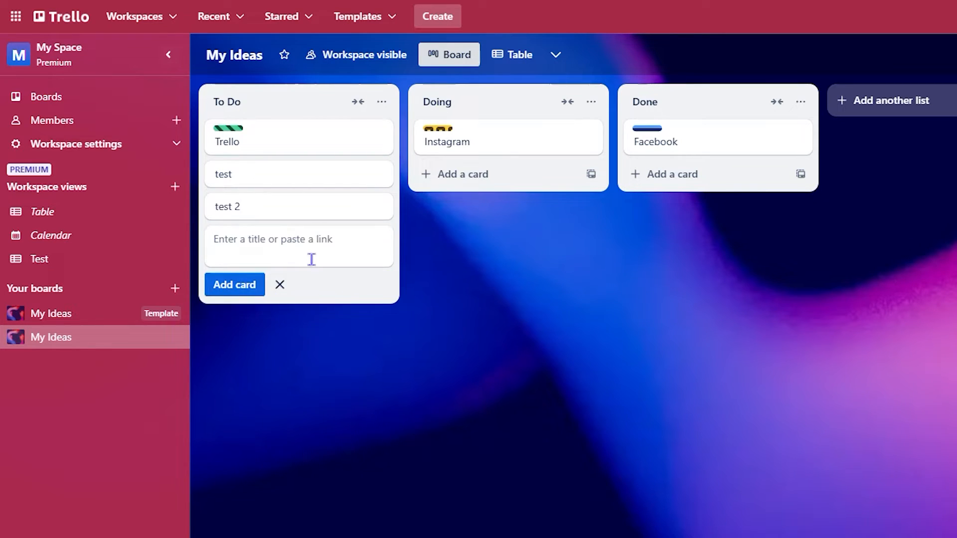
left_click(287, 205)
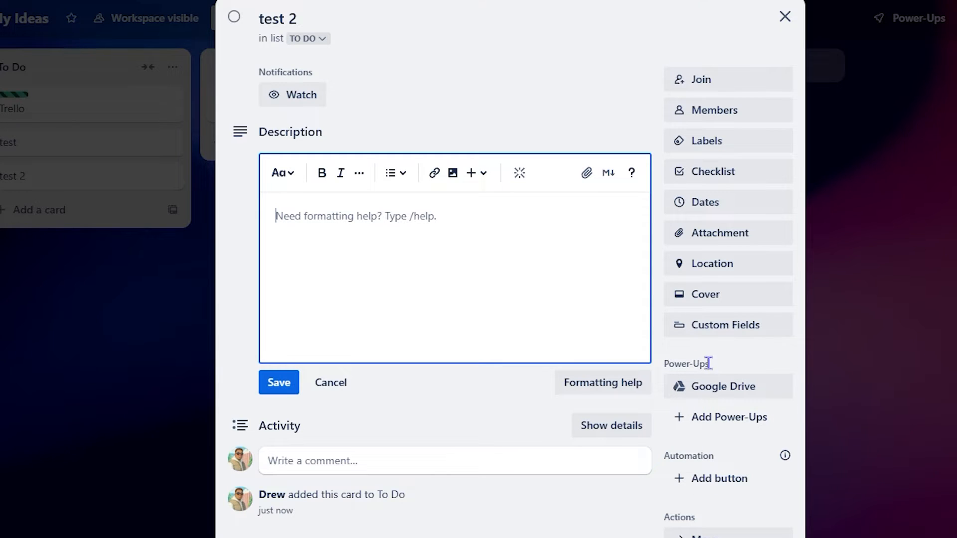
left_click(720, 398)
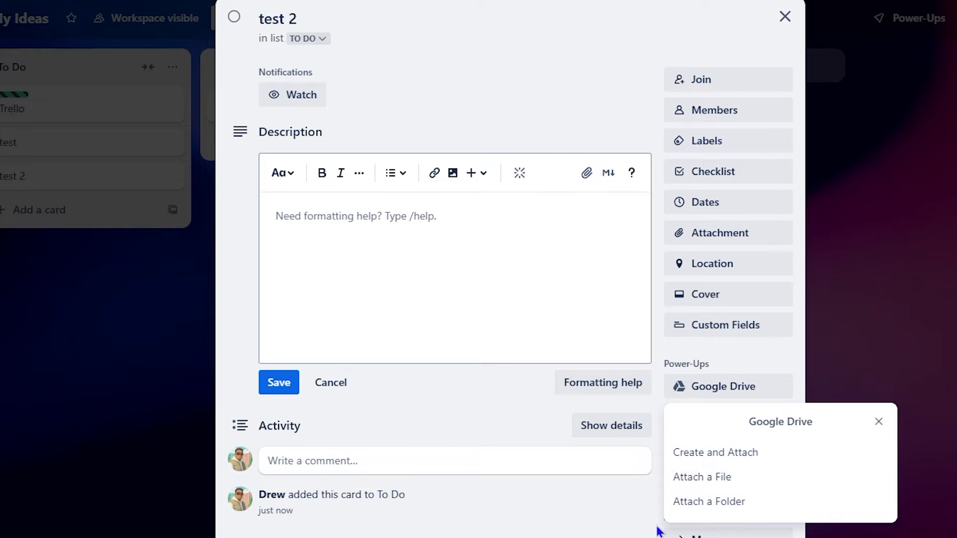
left_click(704, 480)
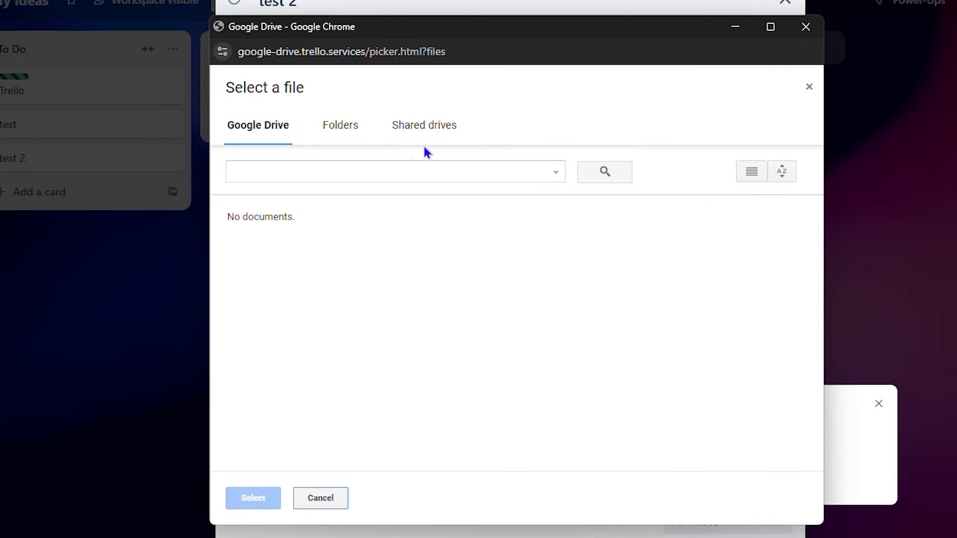
left_click(345, 129)
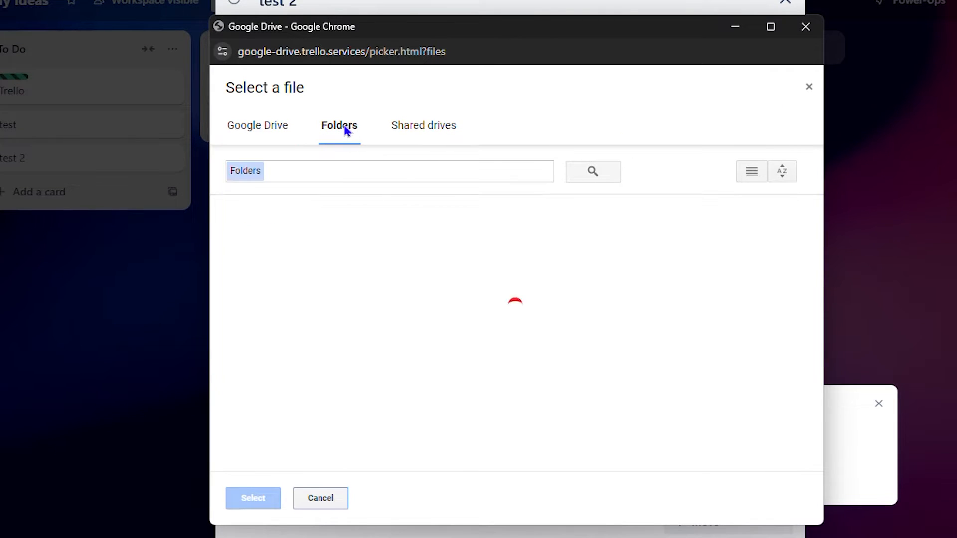
left_click(437, 132)
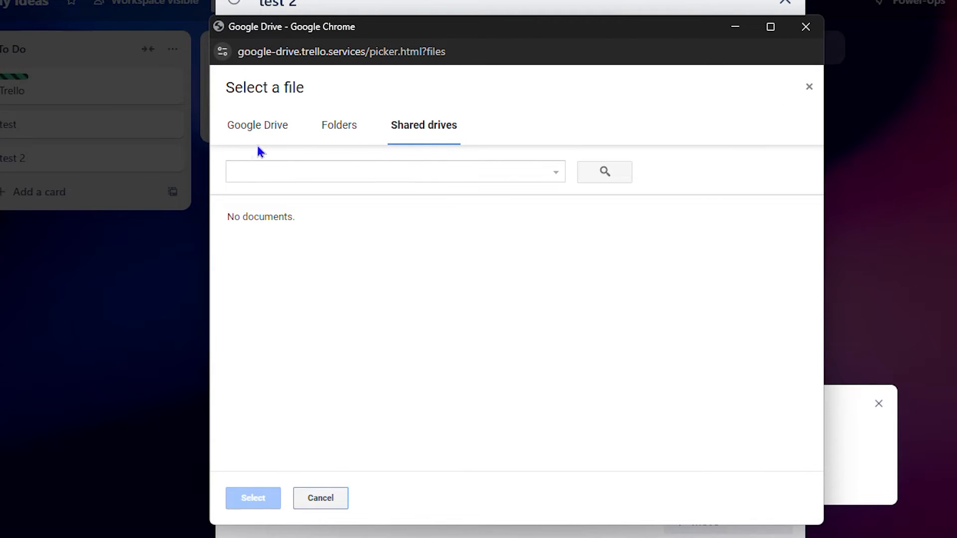
left_click(261, 131)
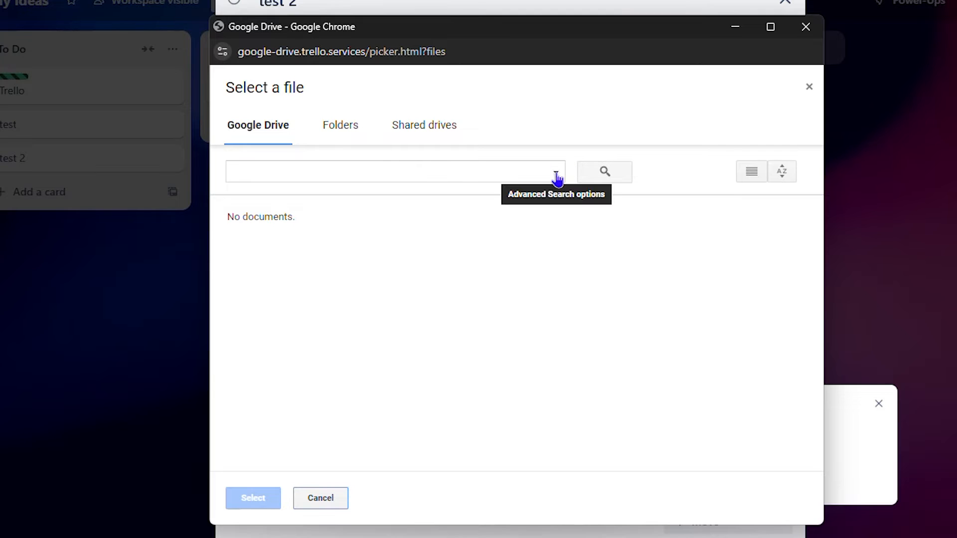
left_click(330, 131)
left_click(452, 130)
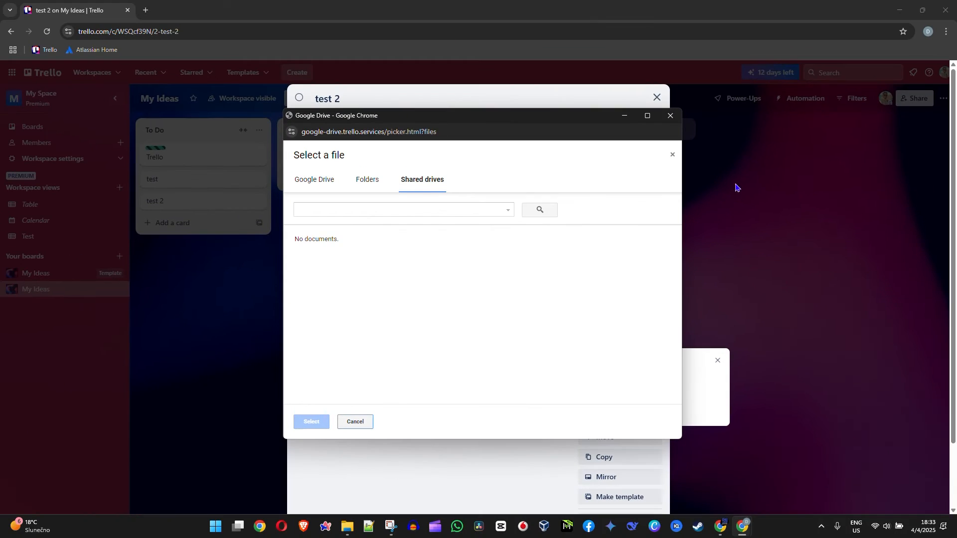
left_click(670, 116)
left_click(536, 267)
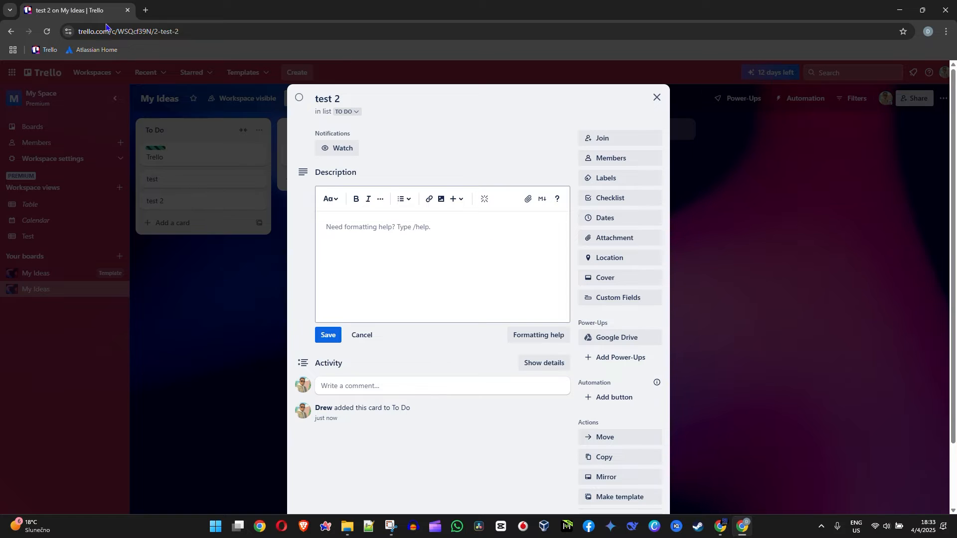
- Open Google Drive's My Drive page in a new Chrome tab
left_click(147, 10)
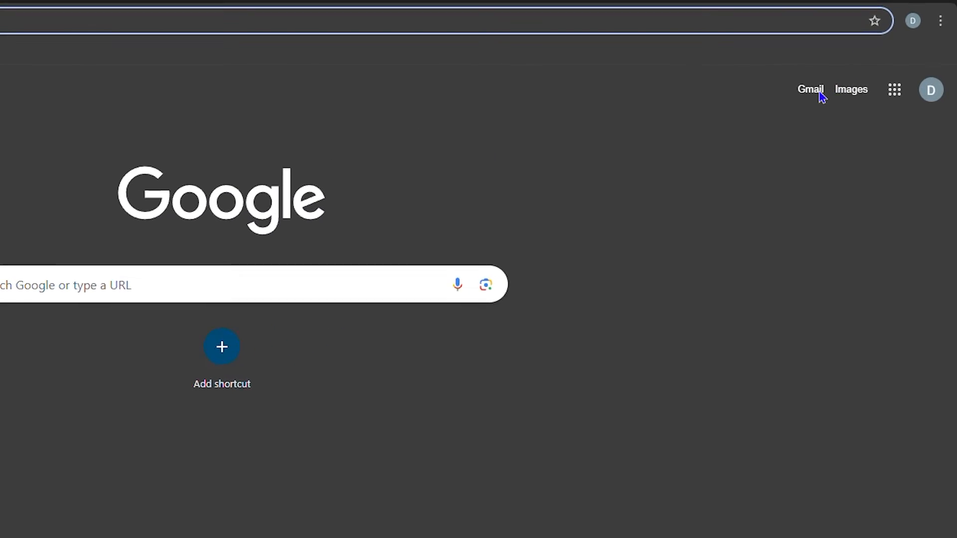
left_click(895, 95)
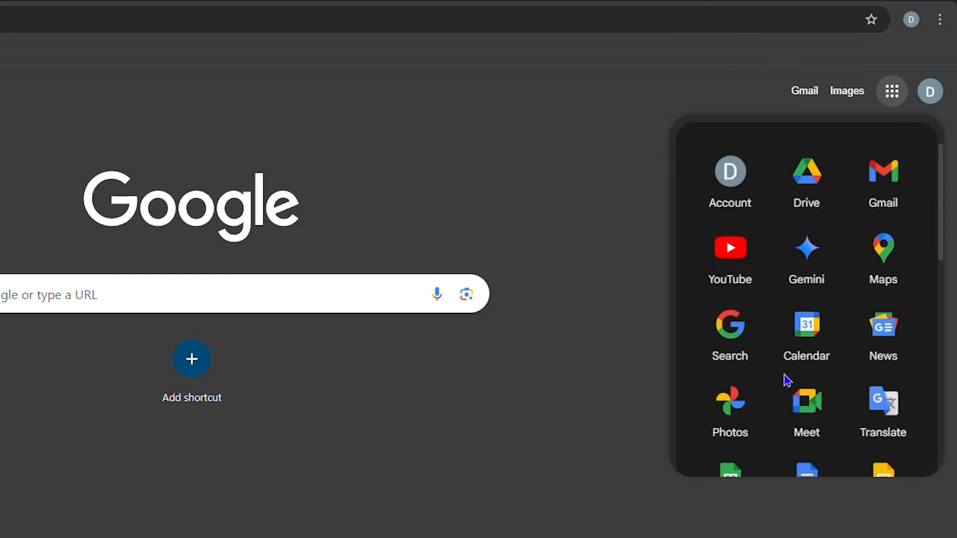
scroll(800, 381, "down", 5)
scroll(802, 381, "up", 6)
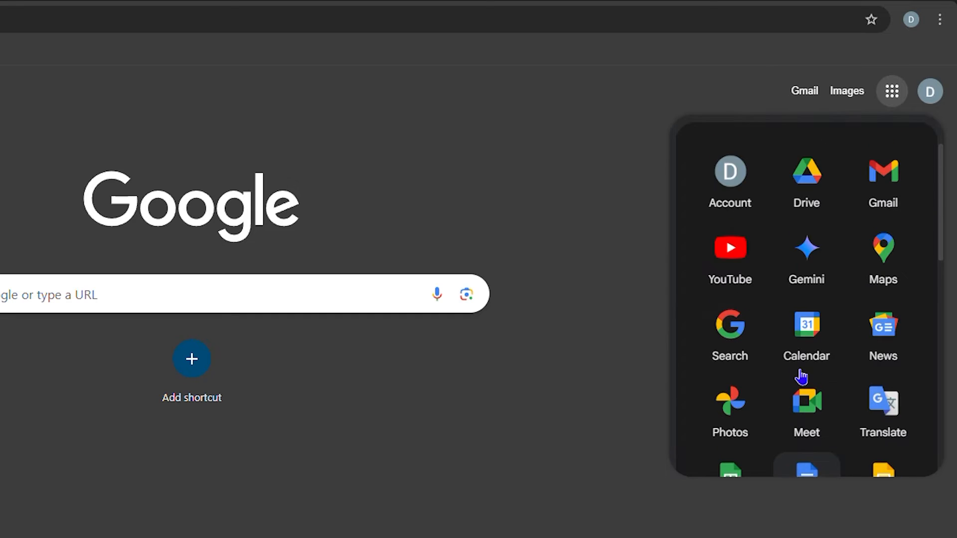
left_click(813, 169)
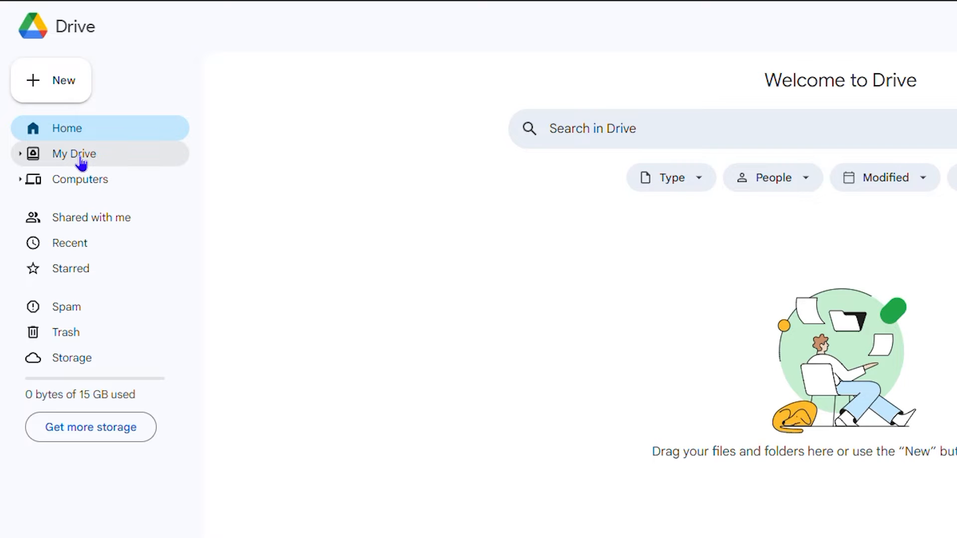
left_click(80, 157)
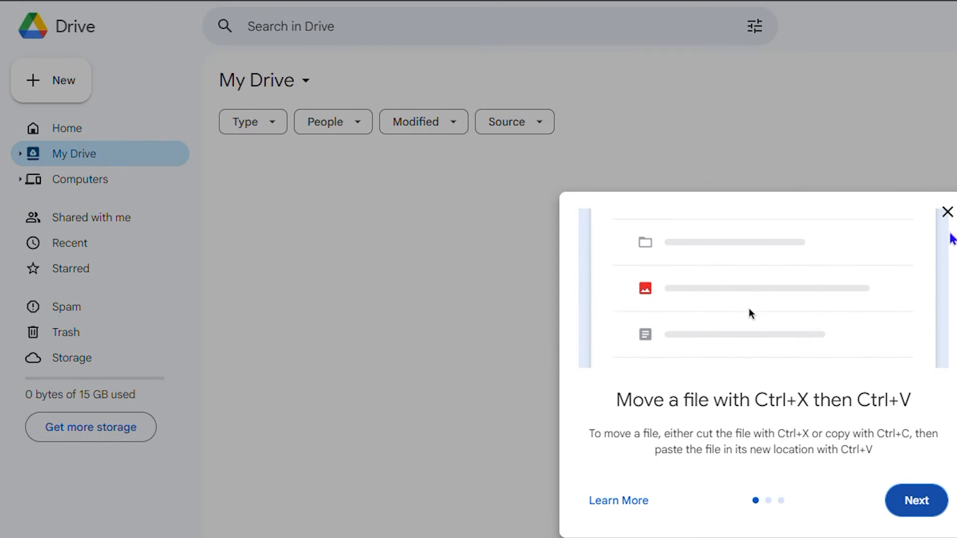
left_click(945, 209)
- Create a new folder named 'Test' in My Drive
right_click(419, 277)
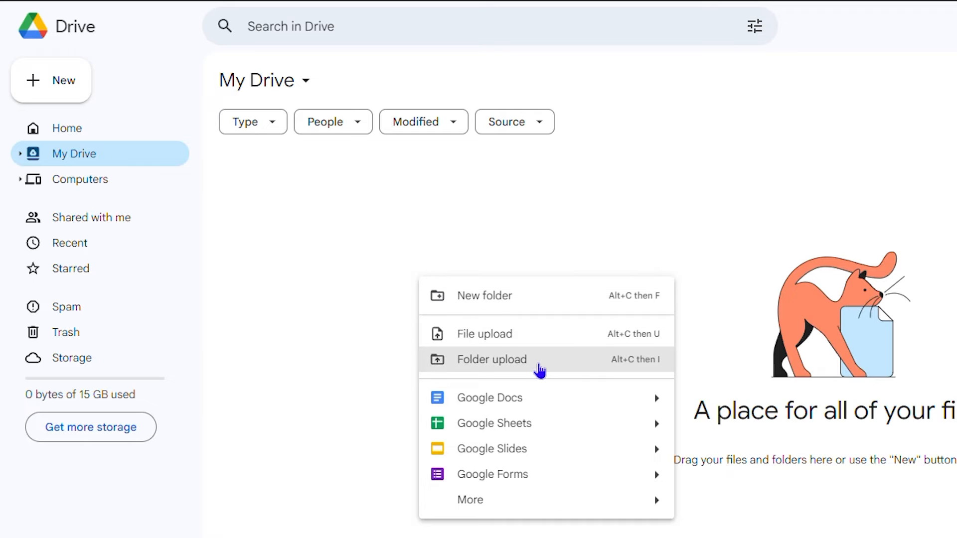
left_click(518, 295)
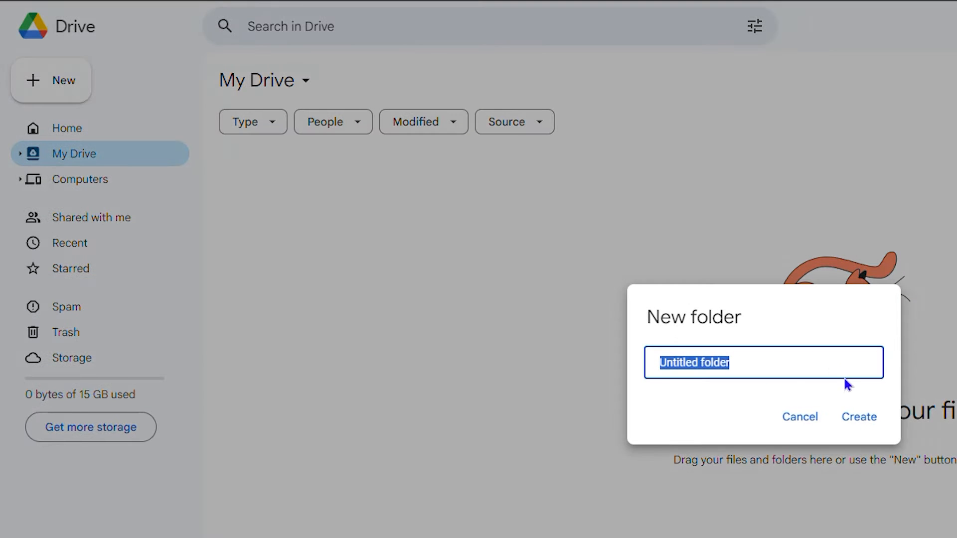
type("Test")
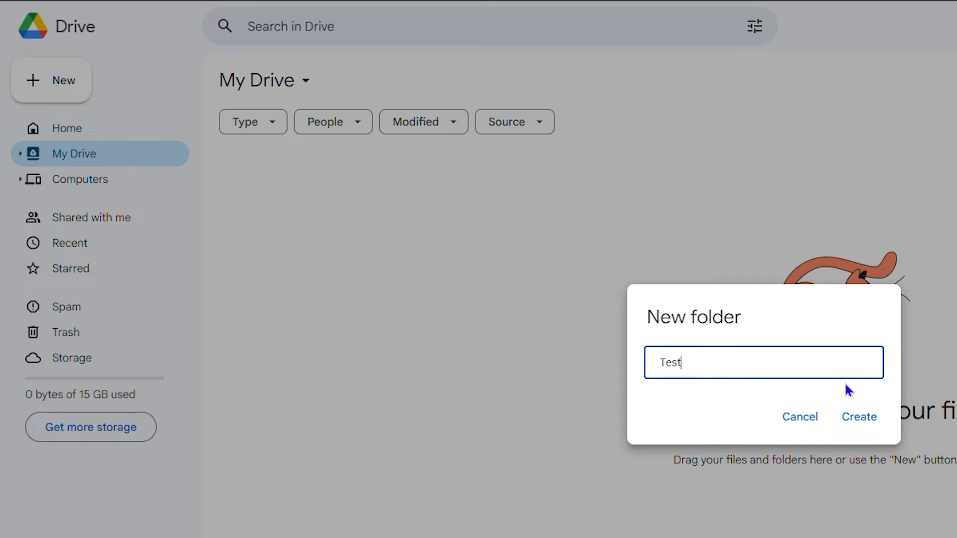
left_click(863, 421)
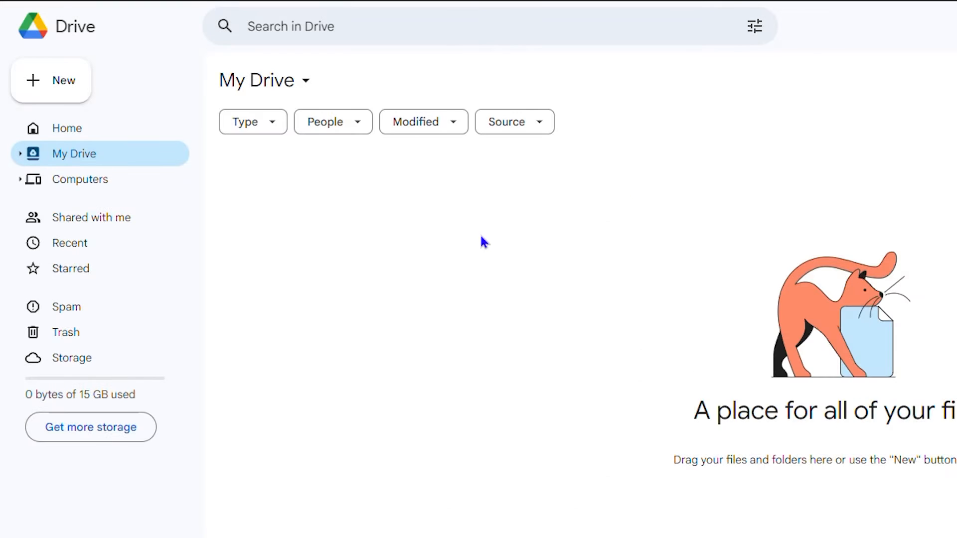
- Upload image (1).jpg from Downloads into the Test folder, verify it, and return to Trello
double_click(302, 198)
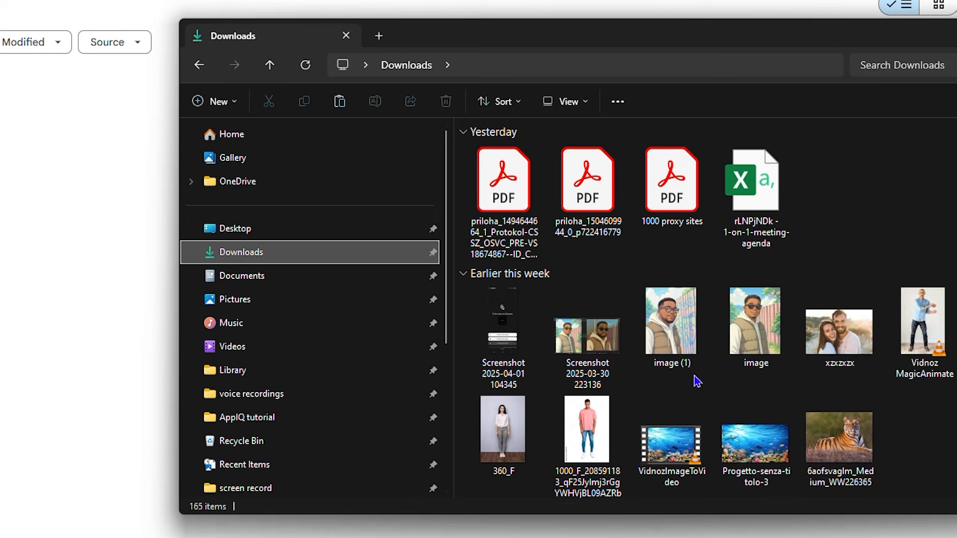
left_click(662, 340)
left_click_drag(662, 340, 295, 280)
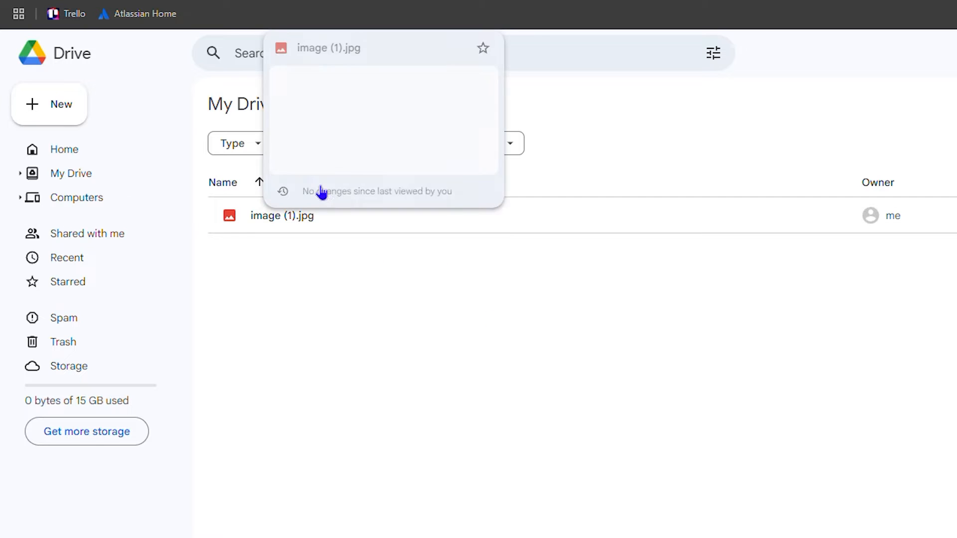
left_click(76, 178)
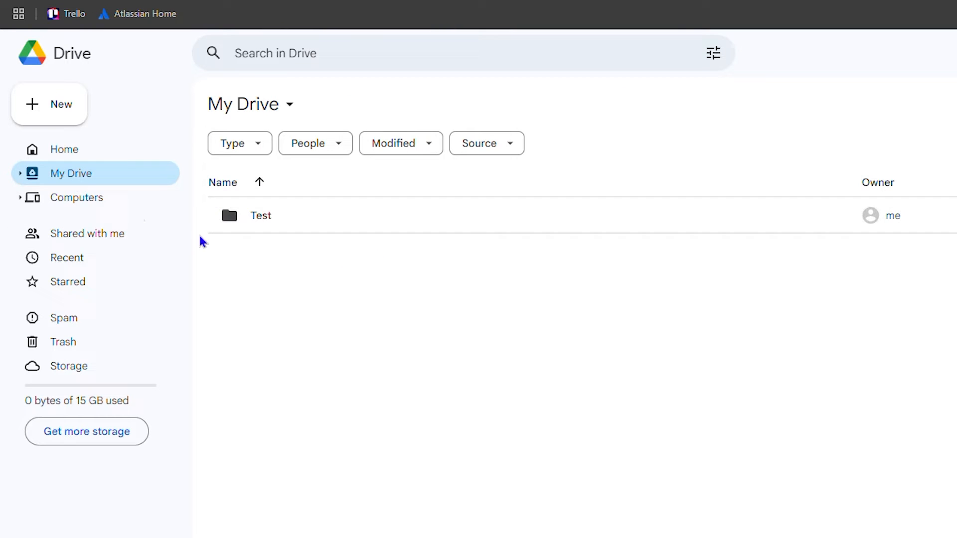
double_click(309, 214)
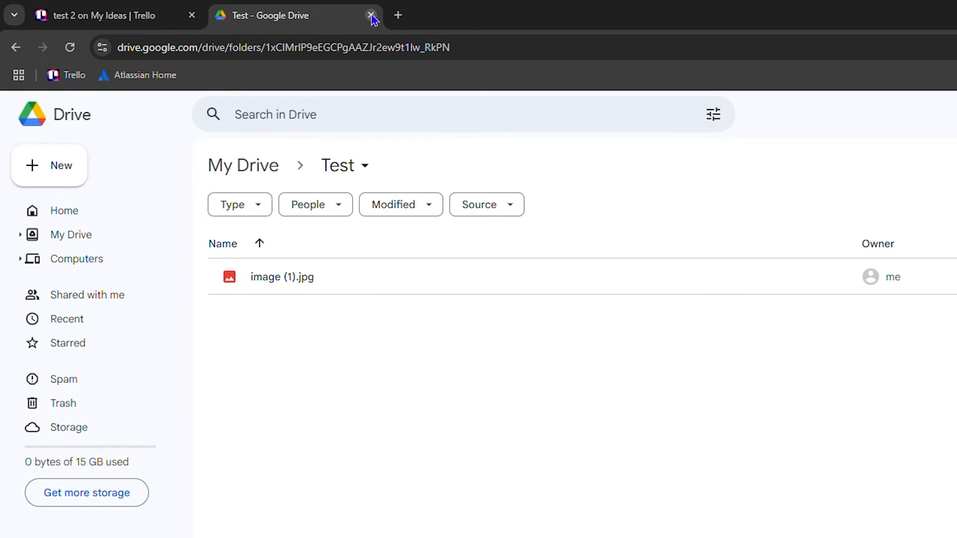
left_click(371, 15)
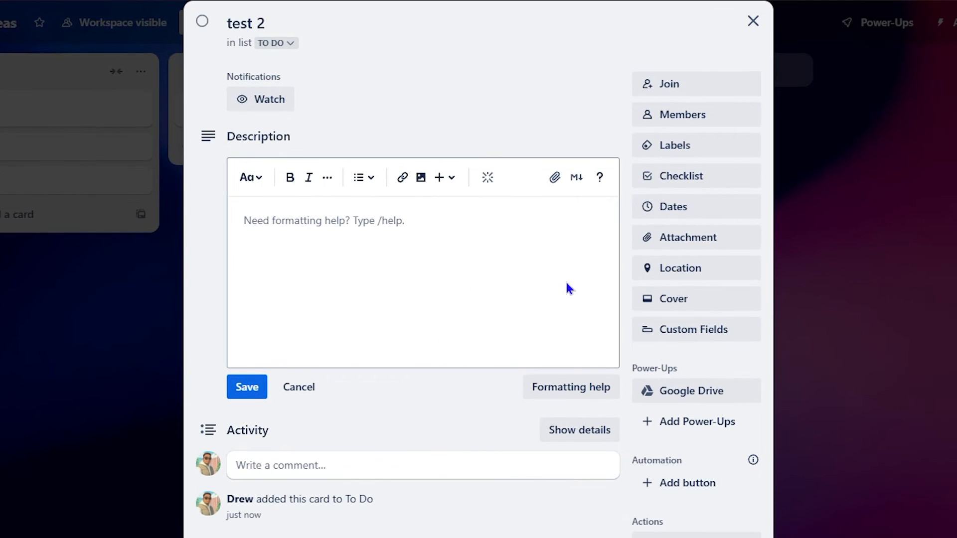
- Attach image (1).jpg from Google Drive to the test 2 card through the Drive Power-Up
left_click(687, 398)
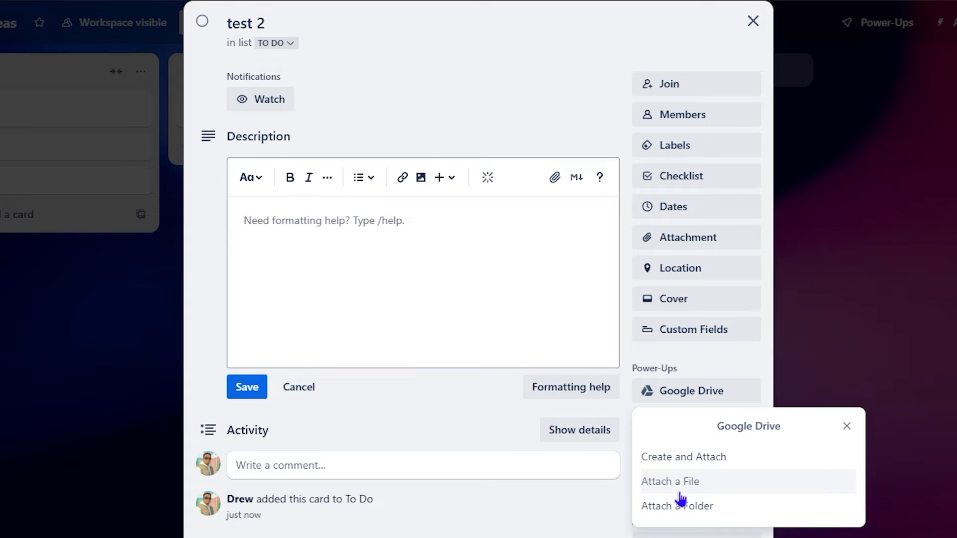
left_click(675, 483)
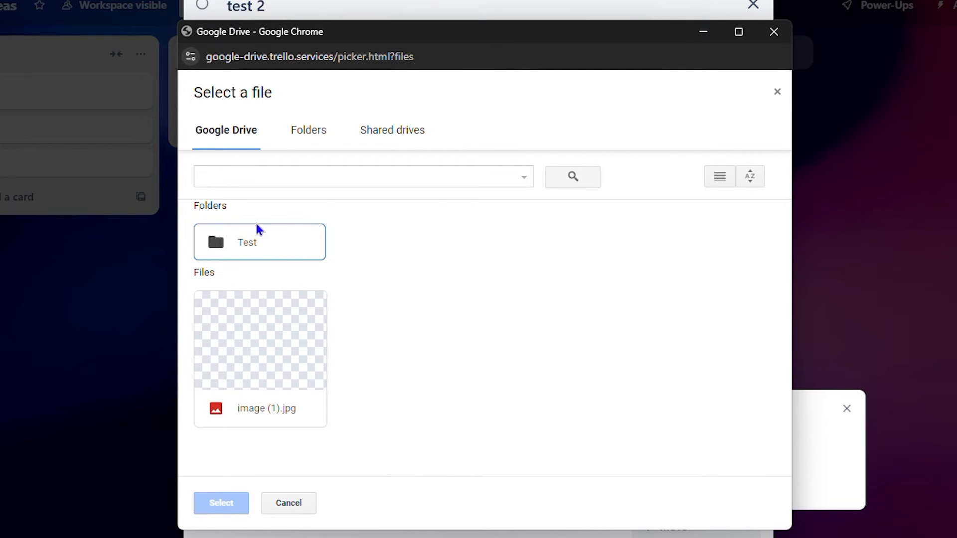
left_click(267, 331)
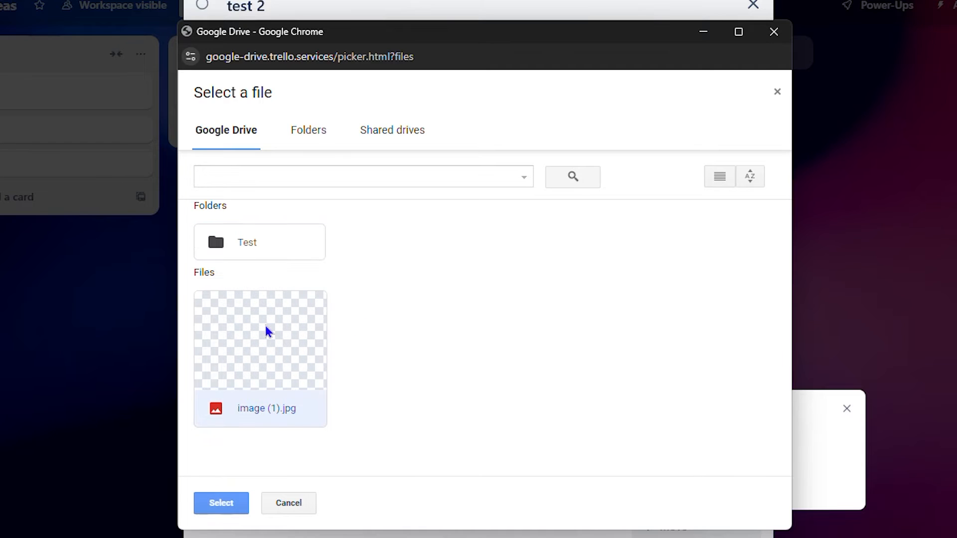
left_click(220, 508)
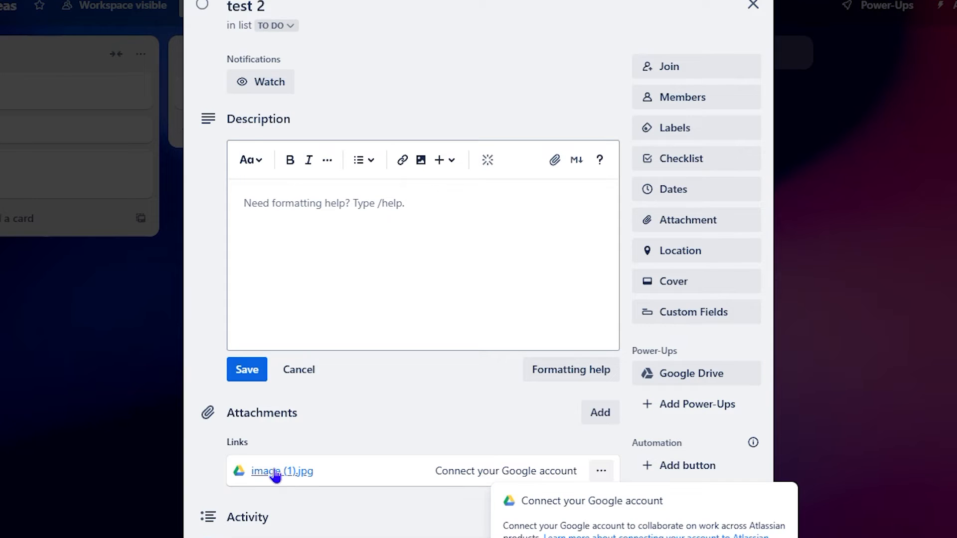
left_click(463, 478)
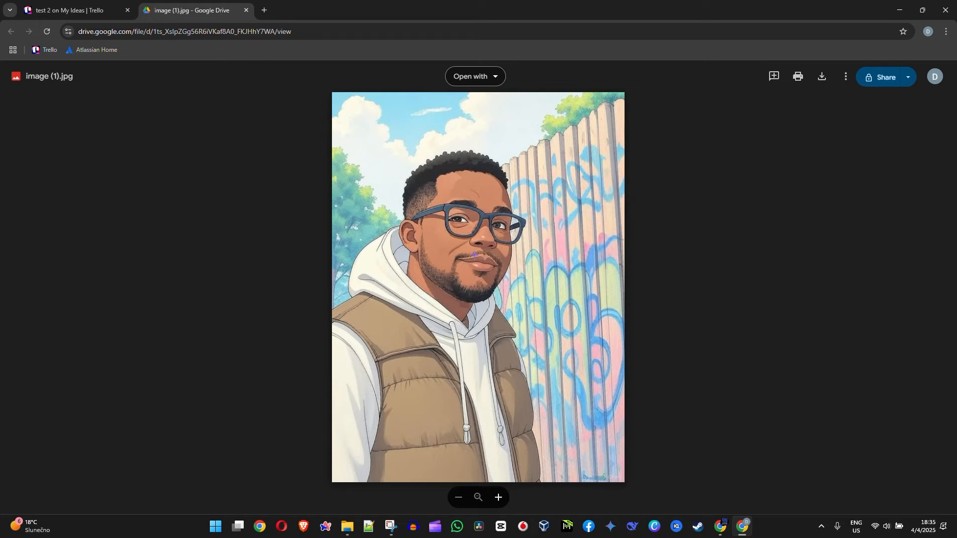
left_click(245, 10)
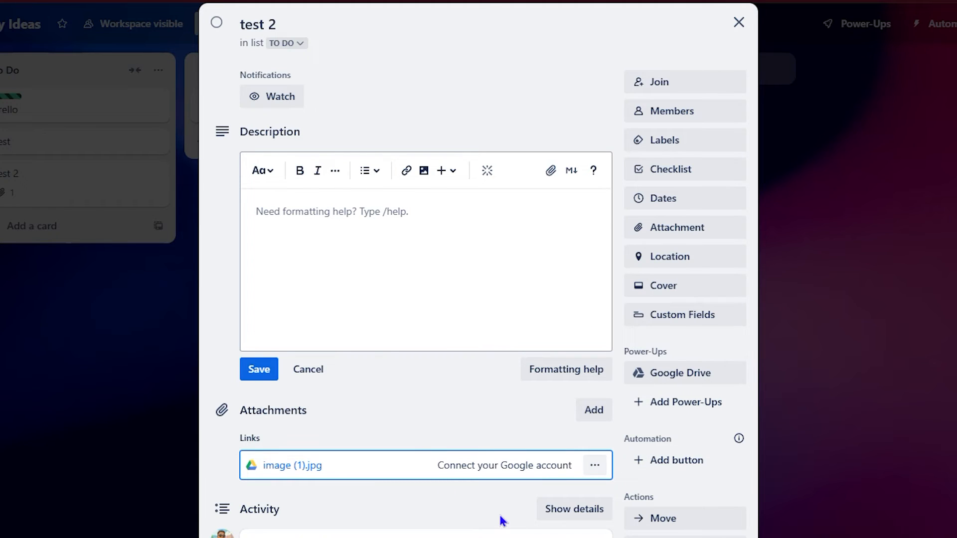
- Add the Read Me Power-Up from Essential Power-Ups and open its Edit Power-Up settings
left_click(643, 403)
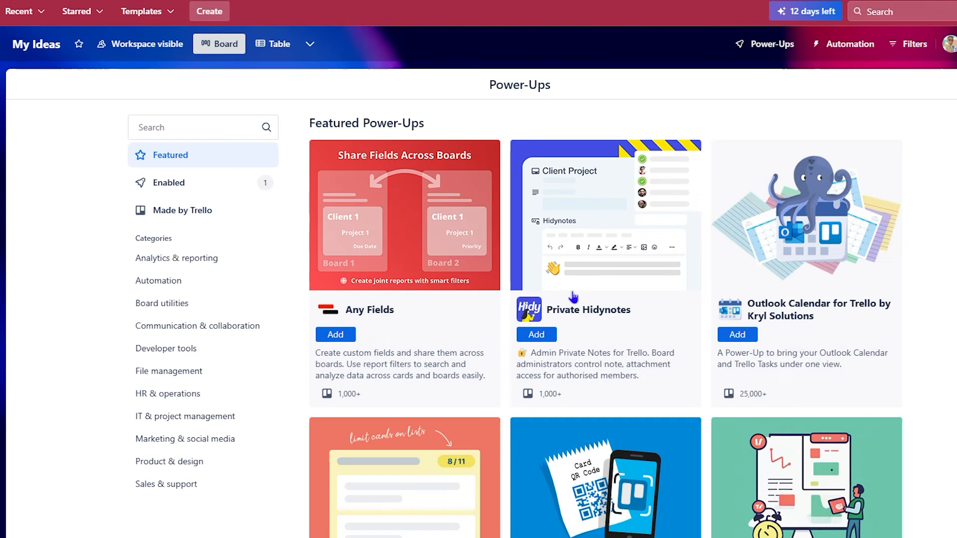
scroll(599, 411, "down", 10)
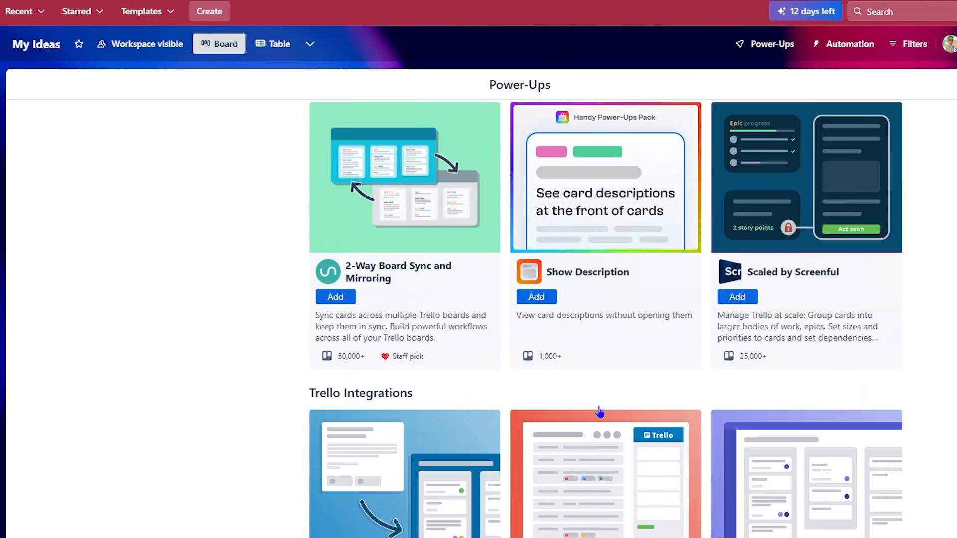
scroll(599, 411, "down", 10)
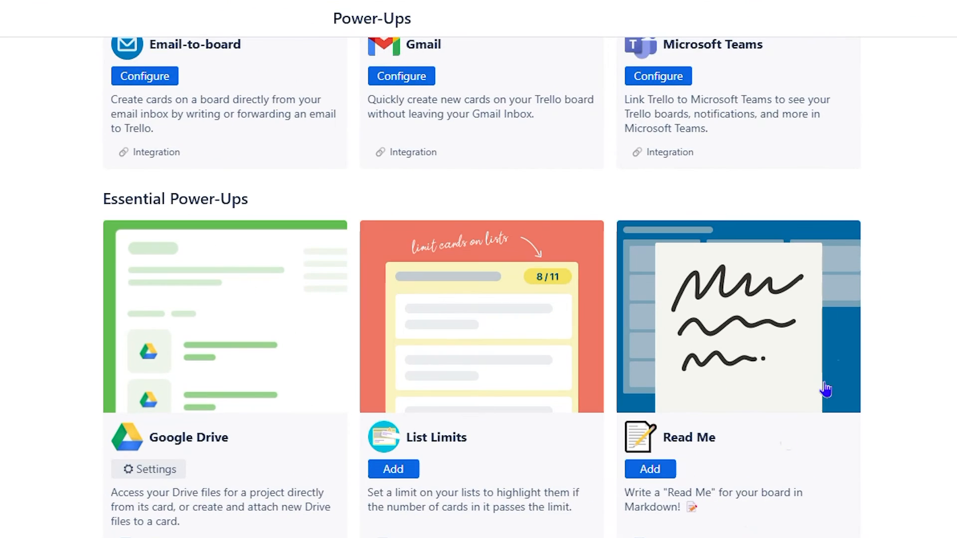
left_click(648, 468)
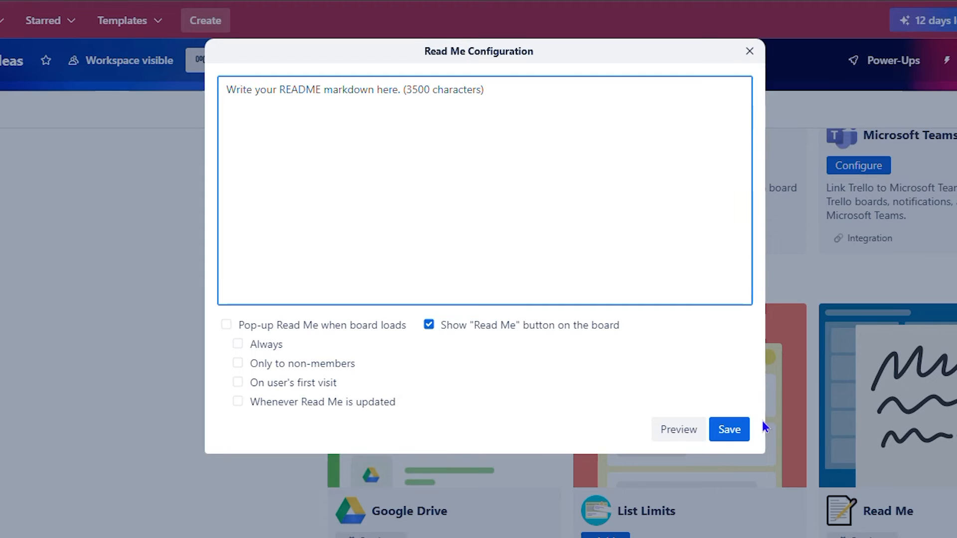
left_click(727, 429)
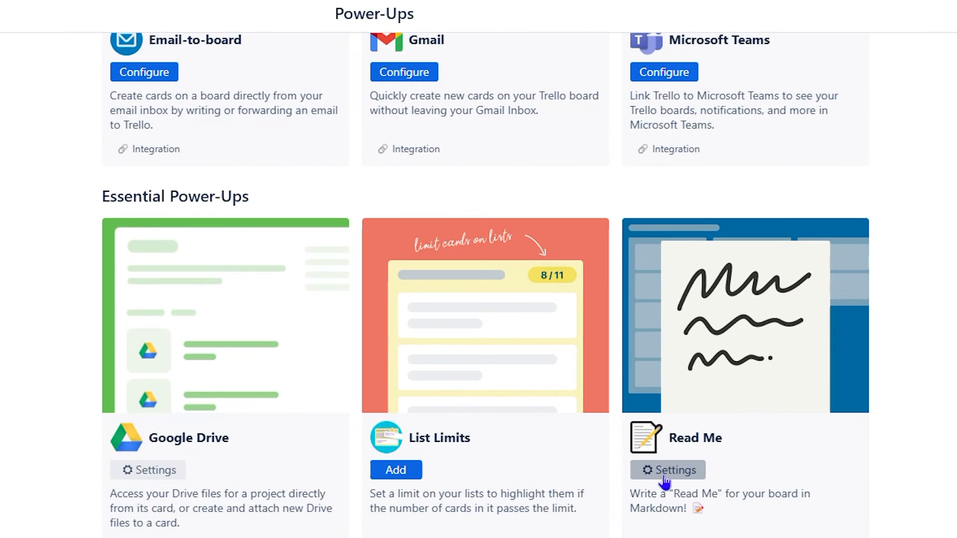
left_click(665, 480)
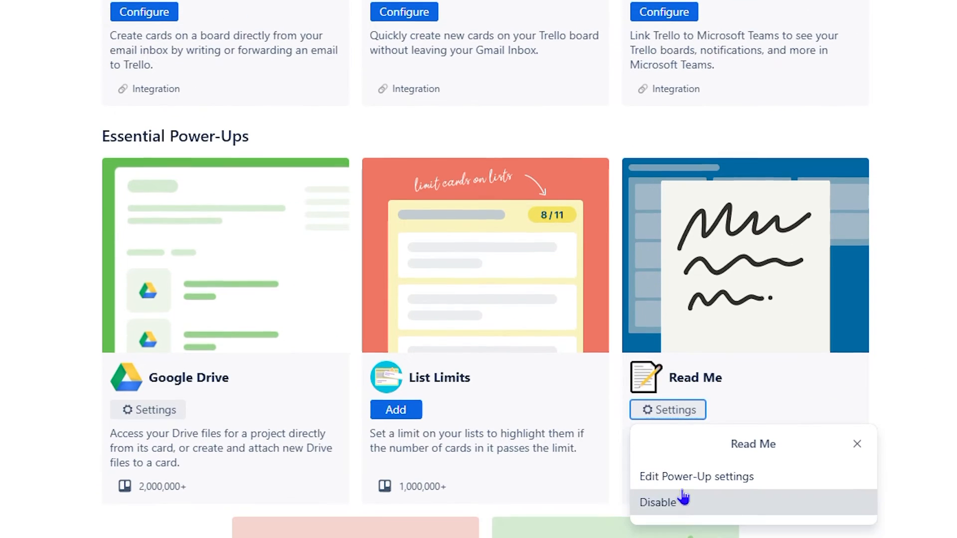
left_click(715, 479)
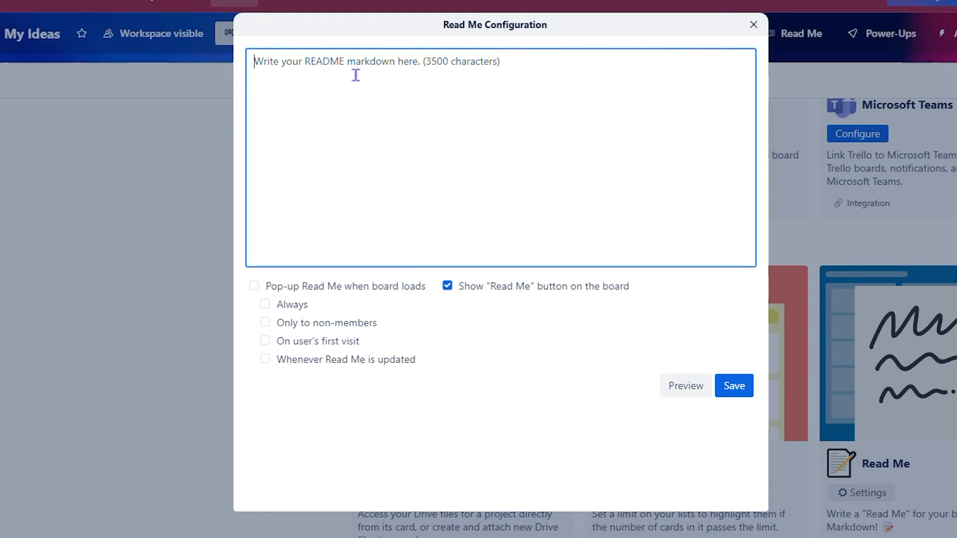
- Set the README text to 'Notes', enable pop-up when the board loads, and save
type("test y")
key("BackSpace")
key("BackSpace")
key("BackSpace")
key("BackSpace")
key("BackSpace")
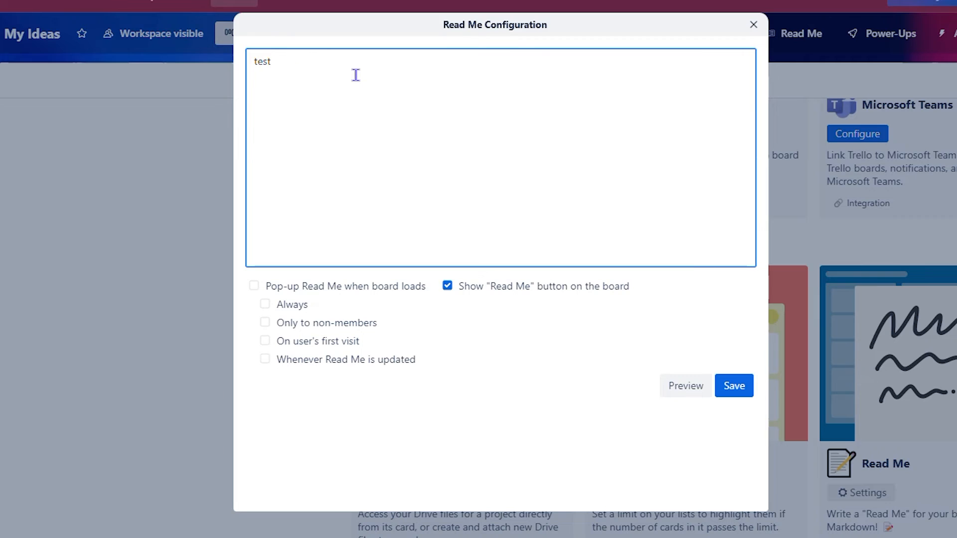
type("ing")
left_click_drag(301, 68, 112, 58)
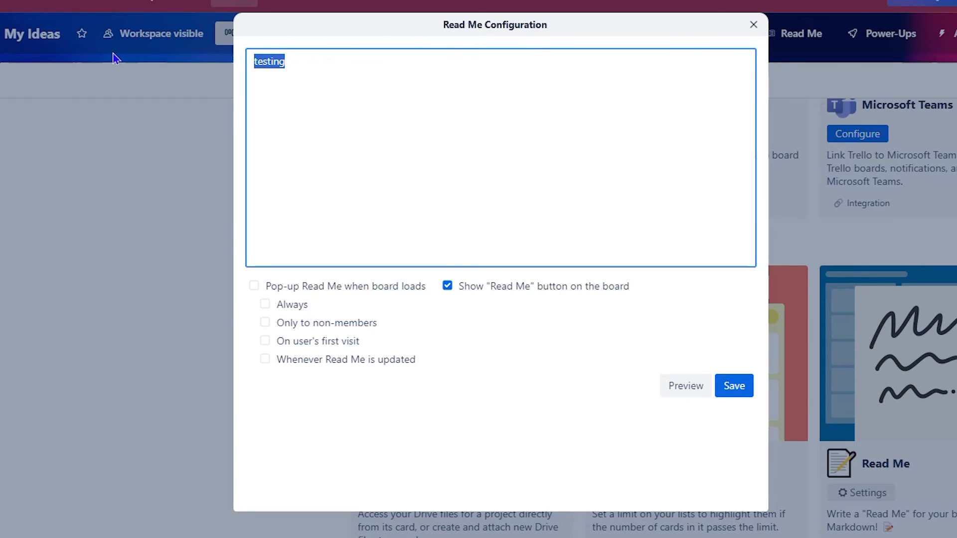
key("BackSpace")
type("Wr")
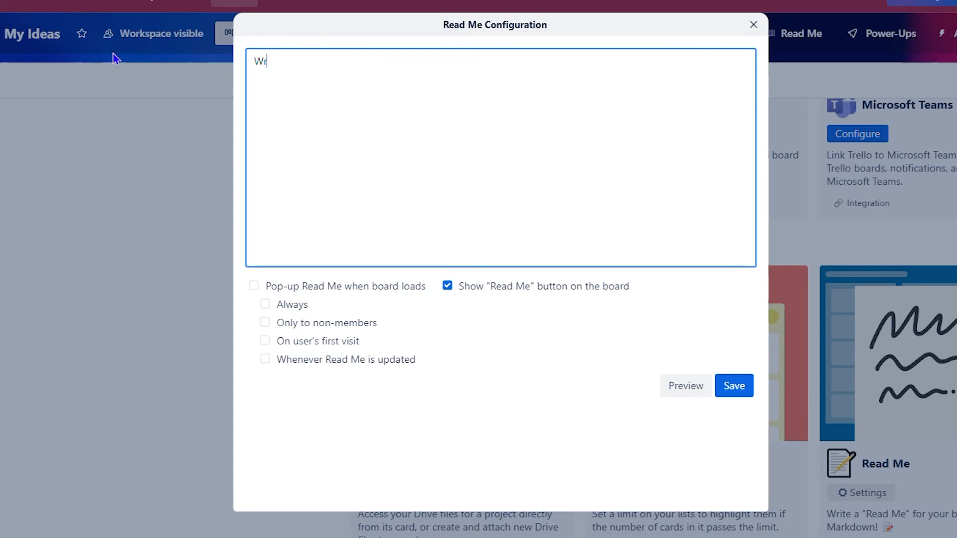
key("BackSpace")
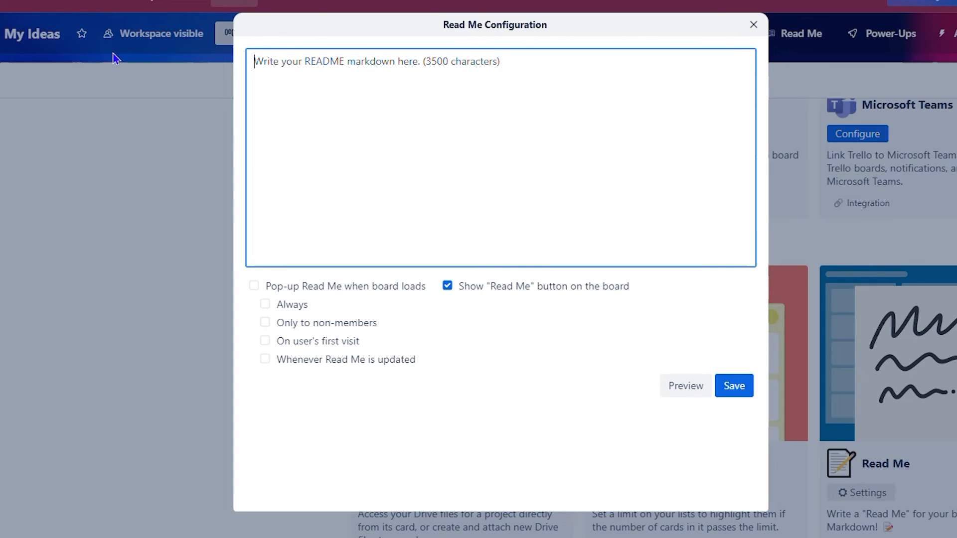
type("Notes")
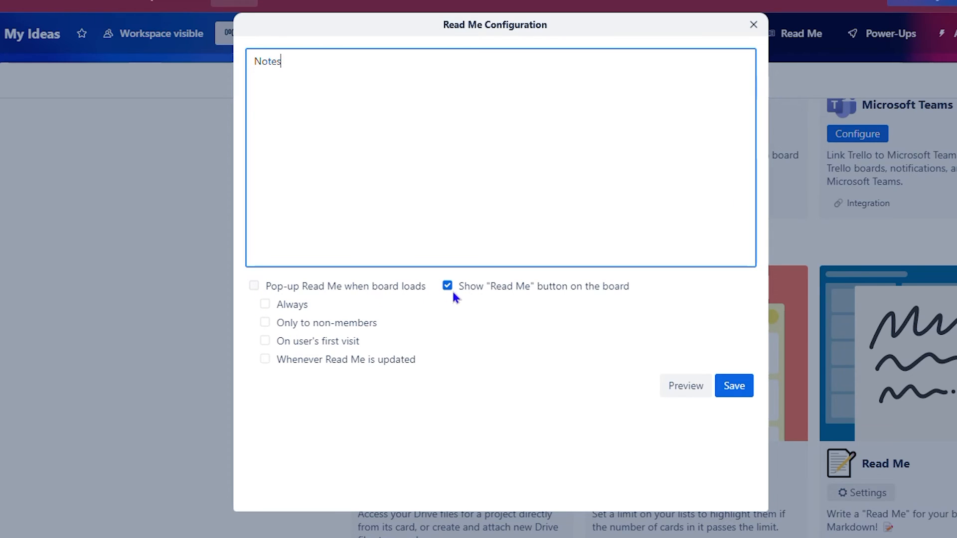
left_click(253, 286)
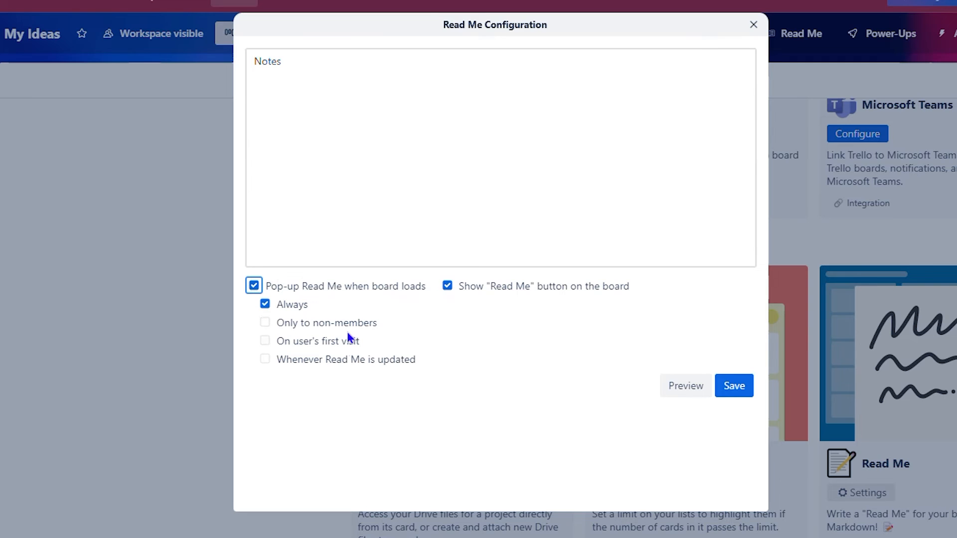
left_click(726, 390)
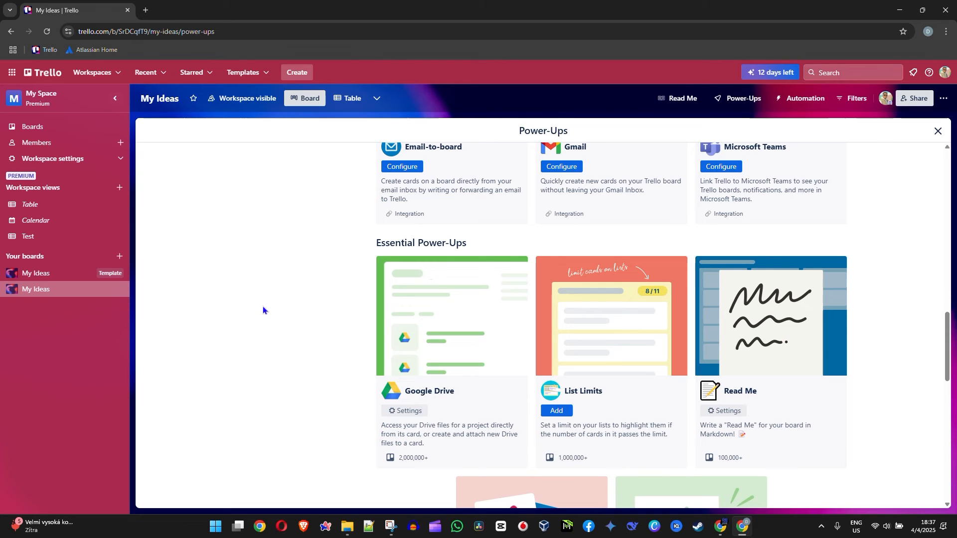
- Leave the Power-Ups page and go back to the My Ideas board
left_click(937, 131)
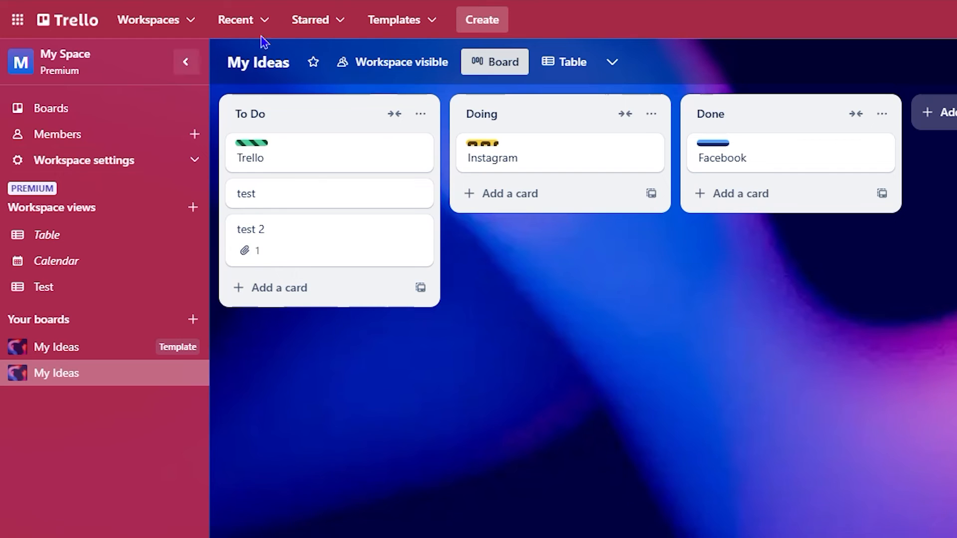
left_click(72, 109)
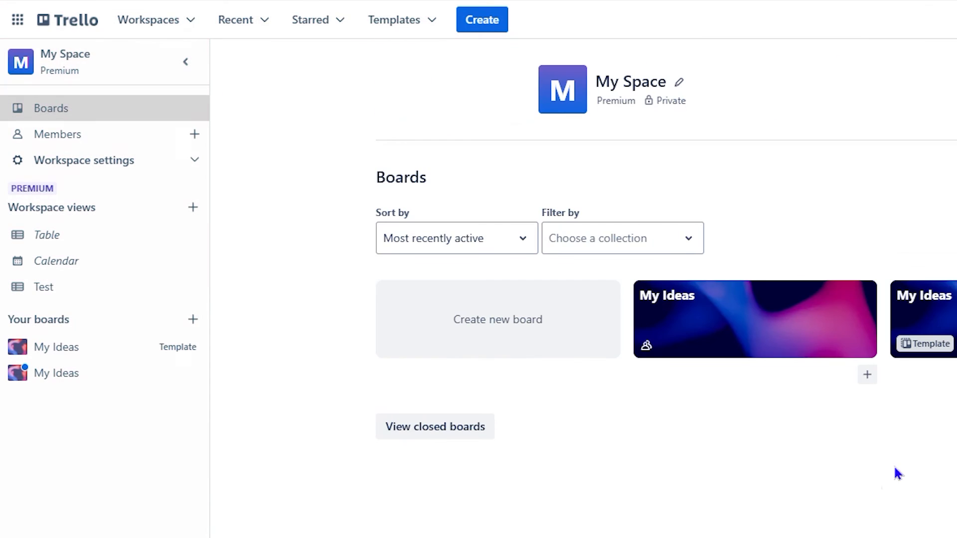
left_click(690, 319)
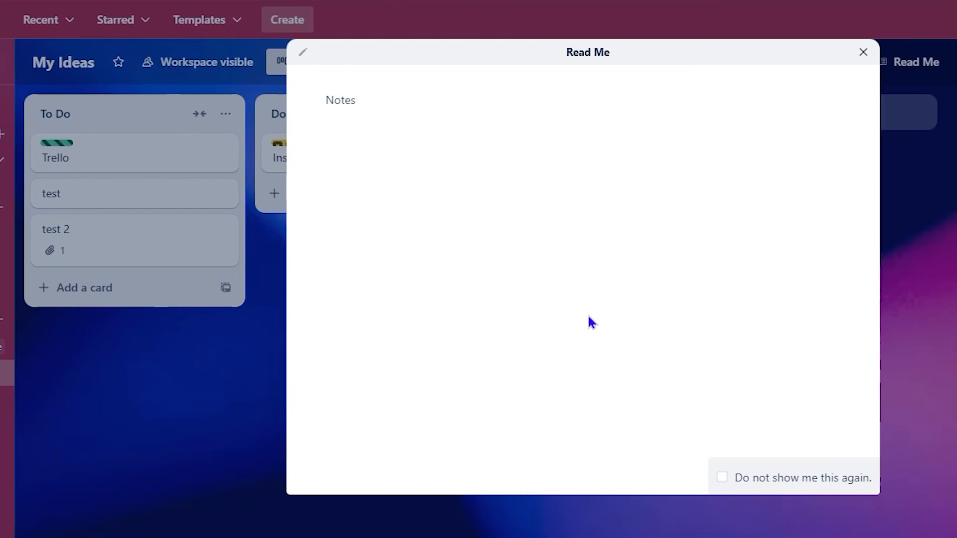
- Dismiss the 'Notes' read-me shown on load, then reopen and close it twice from the Read Me button
triple_click(434, 48)
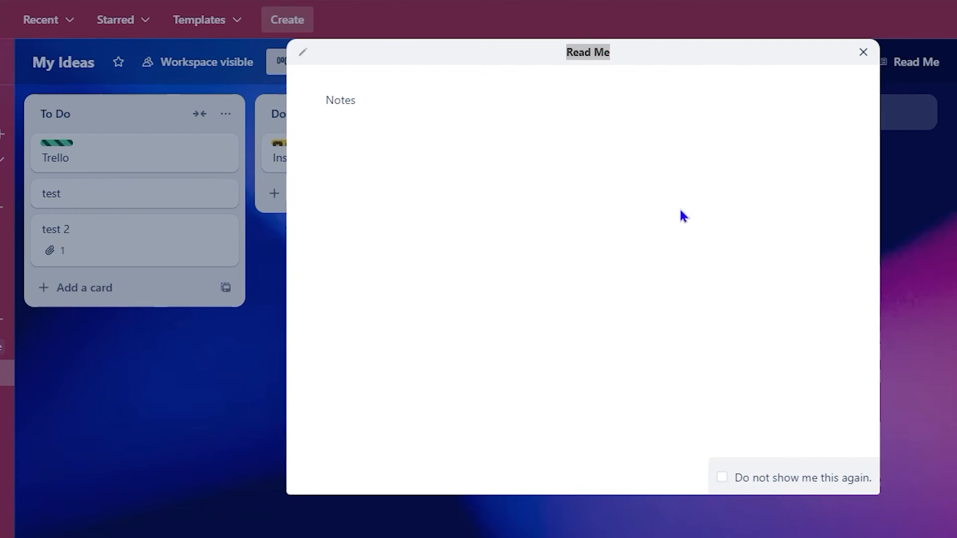
left_click(863, 51)
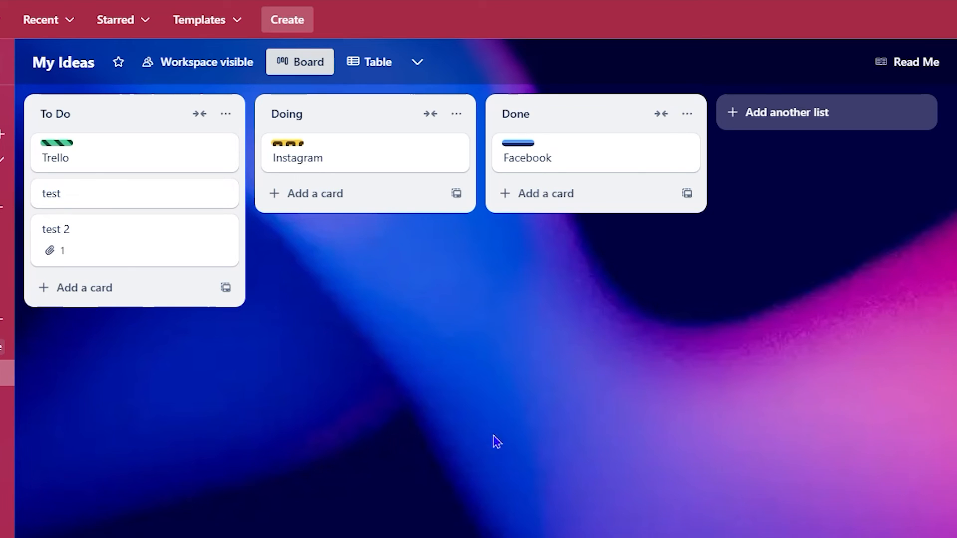
left_click(908, 65)
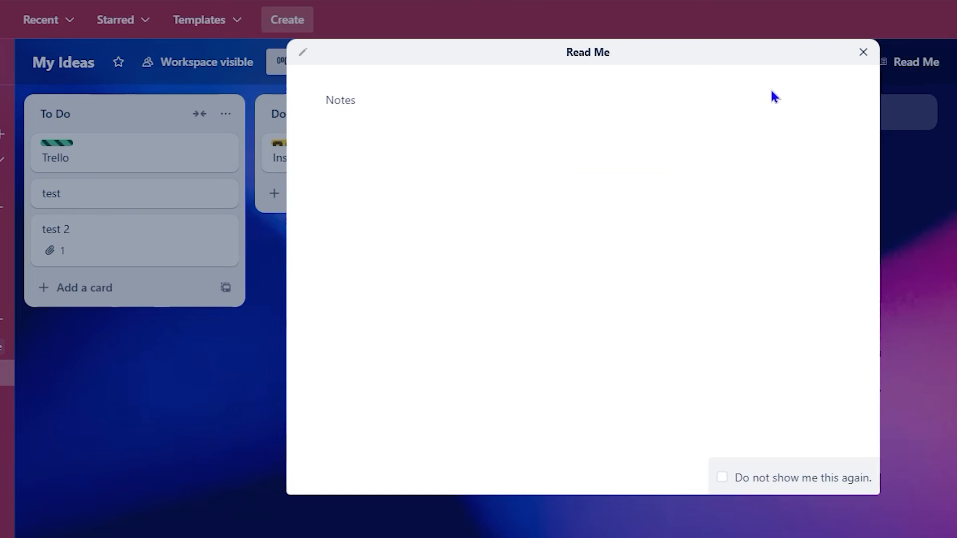
left_click(863, 53)
left_click(929, 67)
left_click(861, 52)
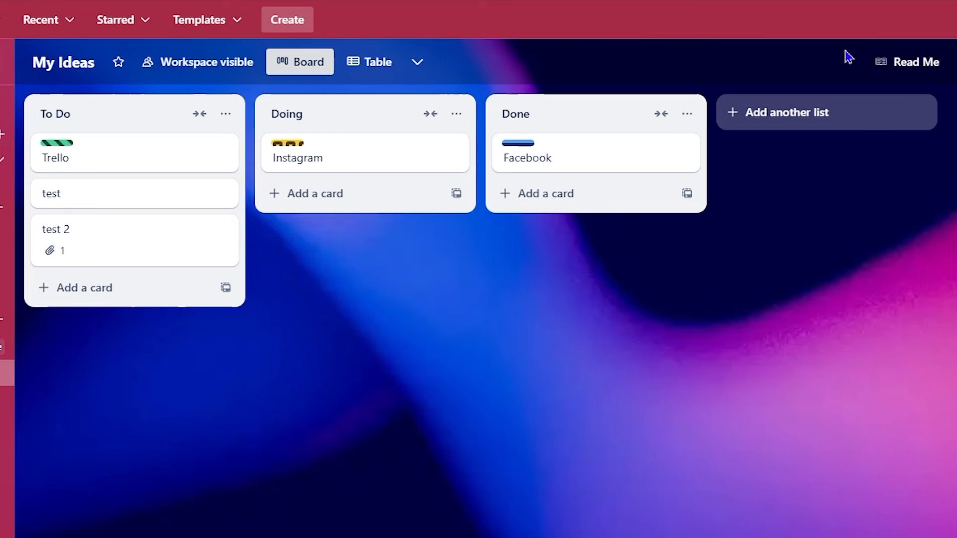
- From the test 2 card, list the enabled Power-Ups, showing Google Drive and Read Me
left_click(157, 260)
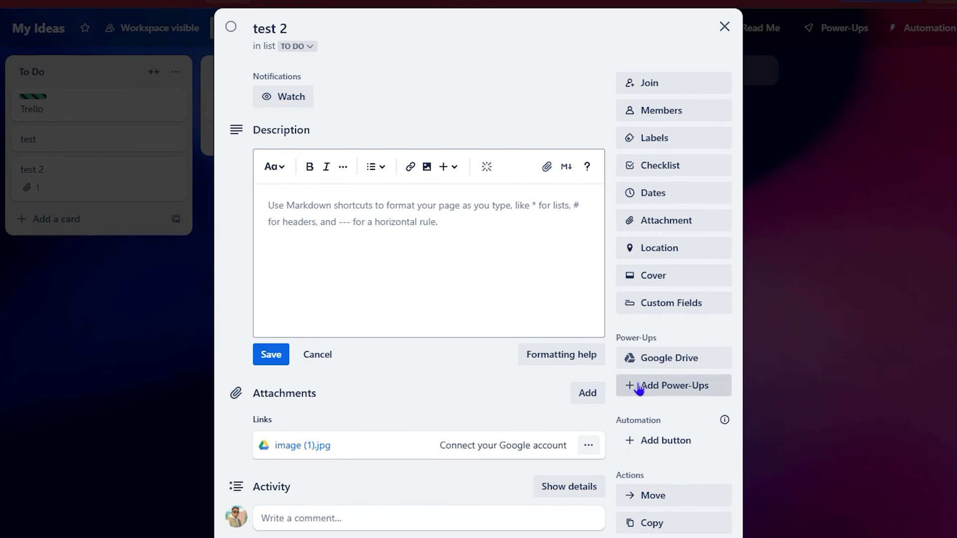
left_click(677, 393)
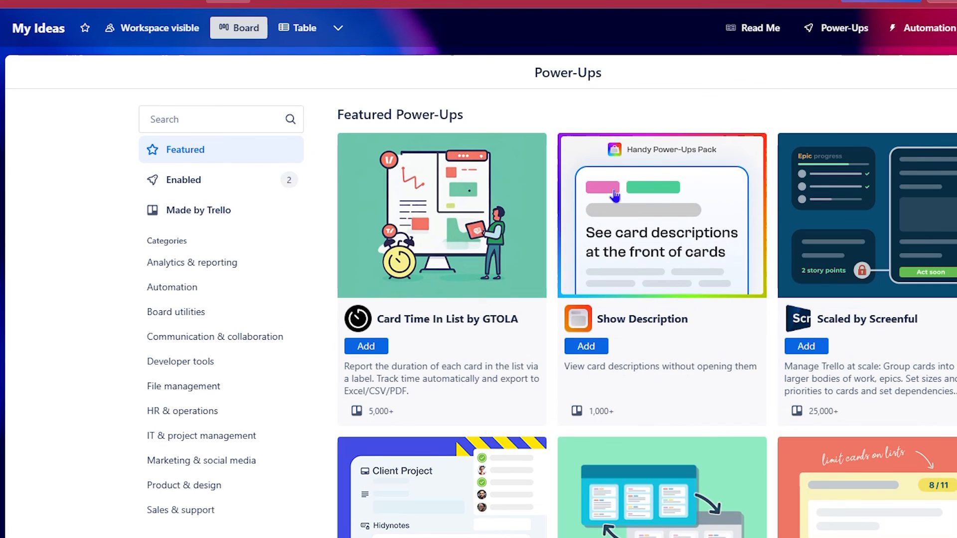
left_click(172, 183)
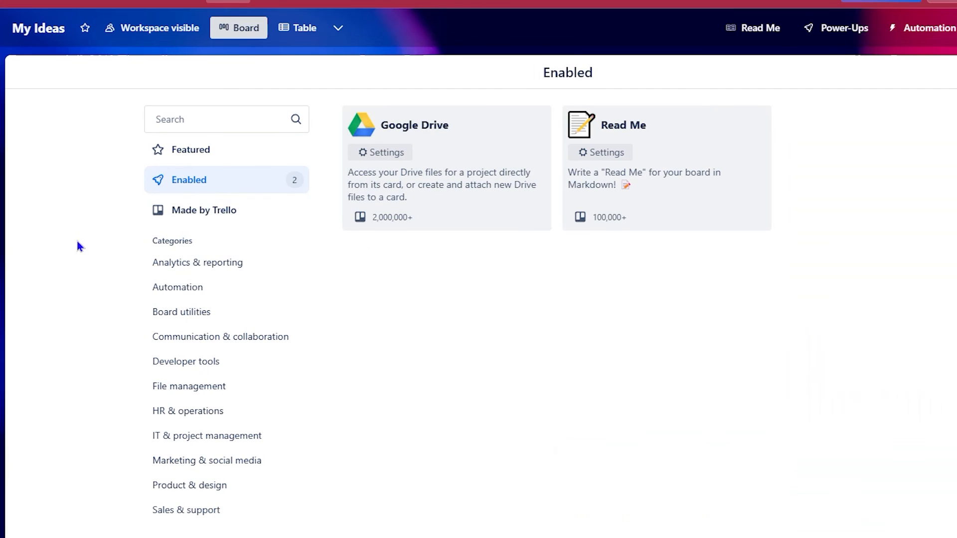